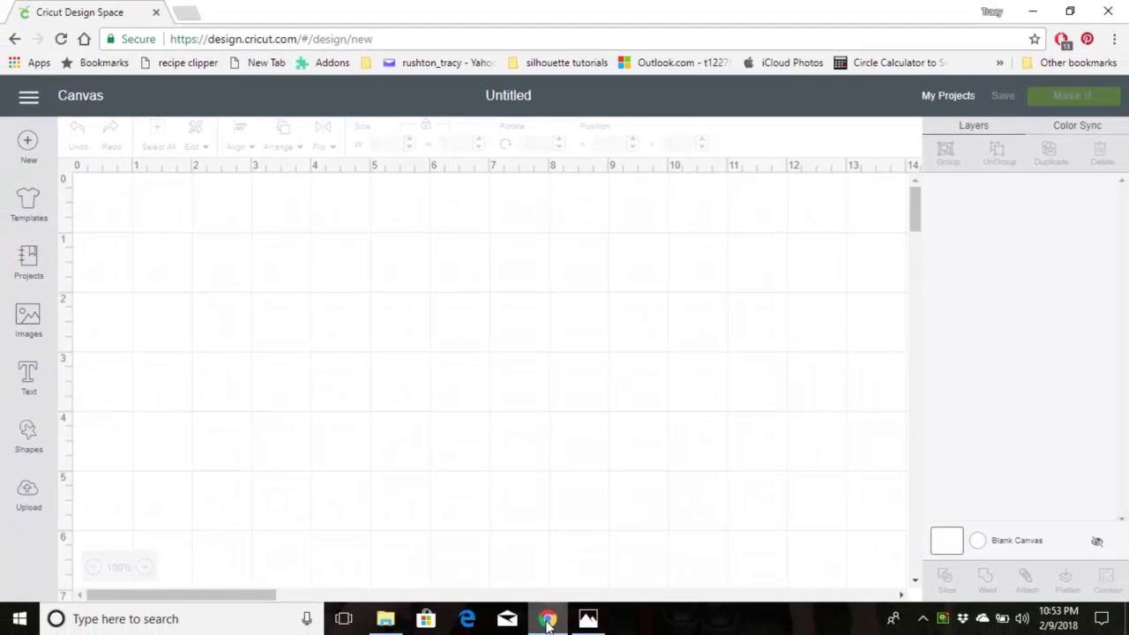
# Go to the Upload Image page with the drag & drop / Browse area.
pyautogui.click(28, 498)
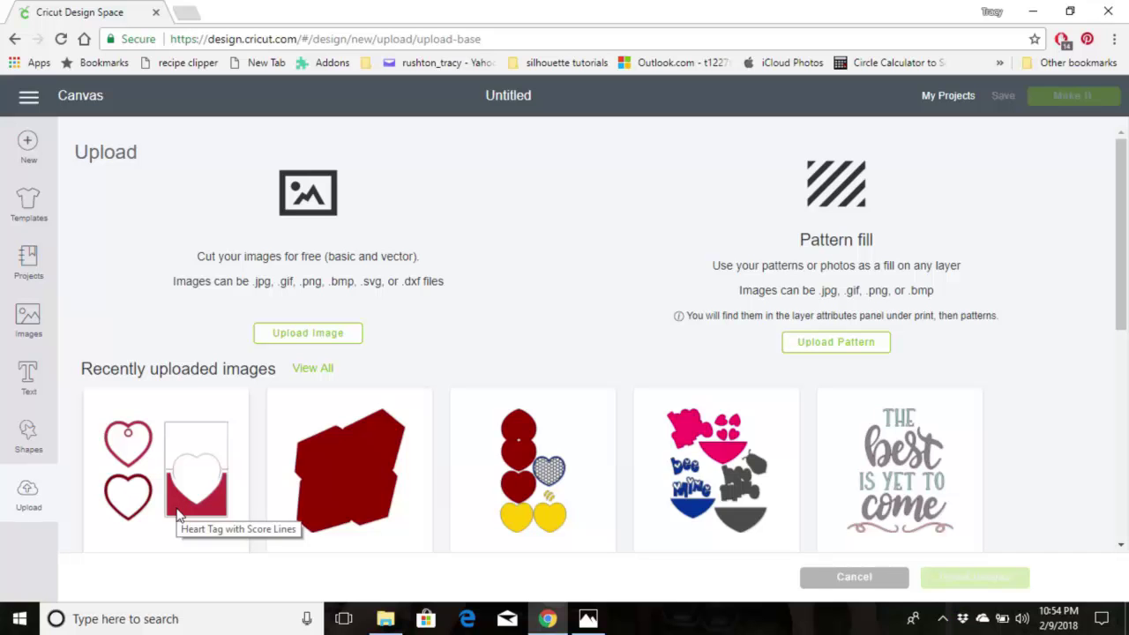
pyautogui.click(322, 341)
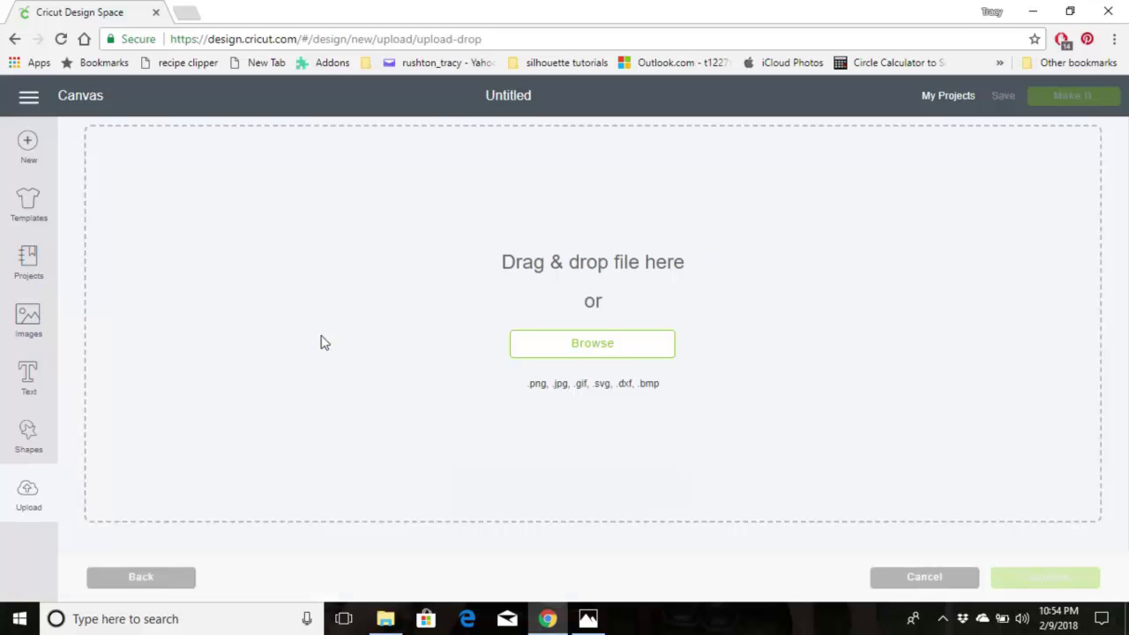
# Drag xoxo_colored.png from File Explorer into the Cricut drop area.
pyautogui.click(386, 621)
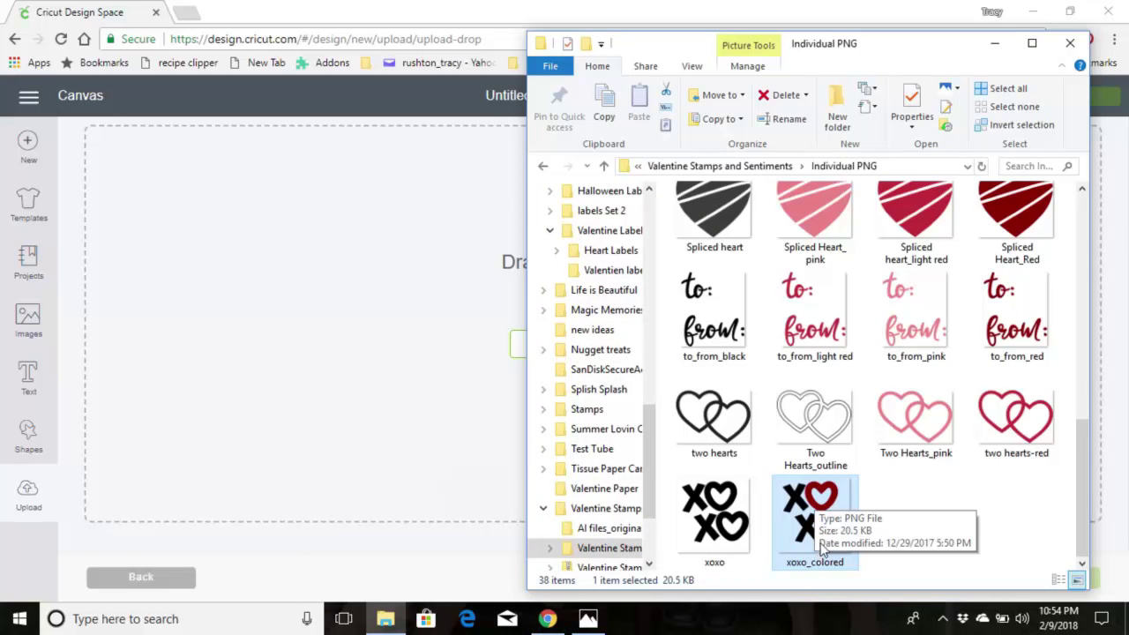
pyautogui.moveTo(812, 516); pyautogui.dragTo(310, 346)
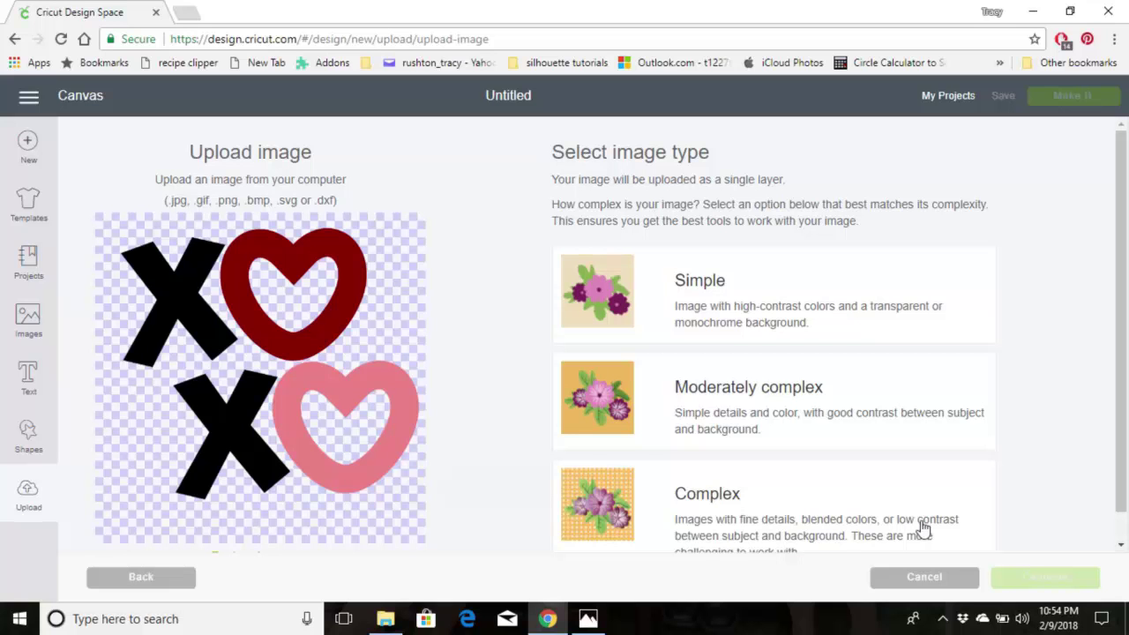
# Mark xoxo_colored as a Simple image and skip erasing to reach Name & tag.
pyautogui.click(842, 319)
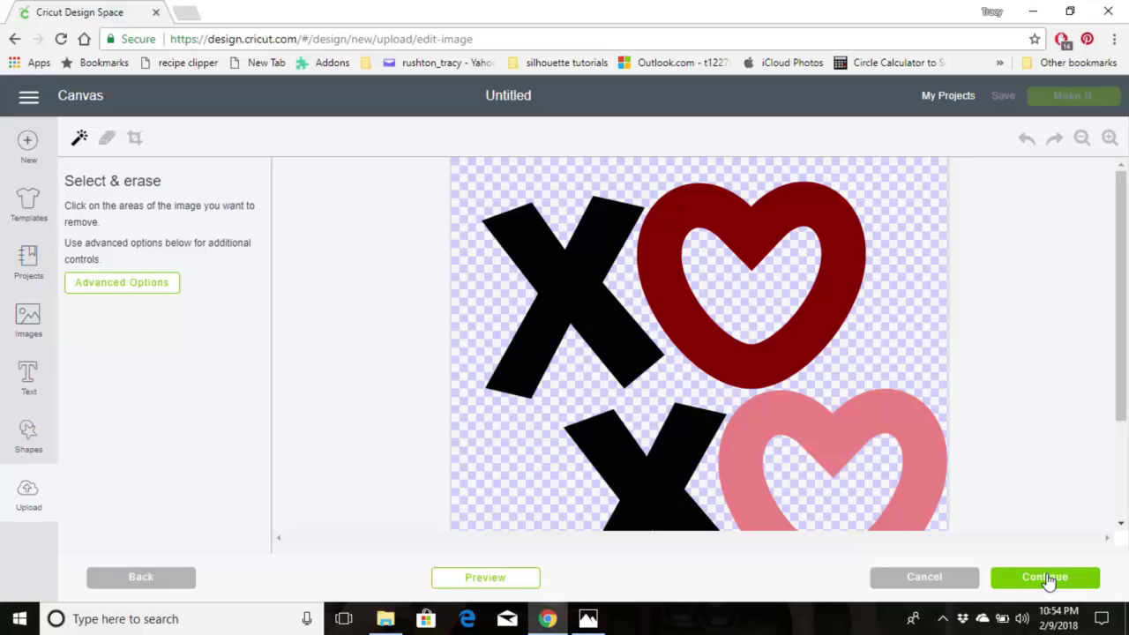
pyautogui.click(1047, 579)
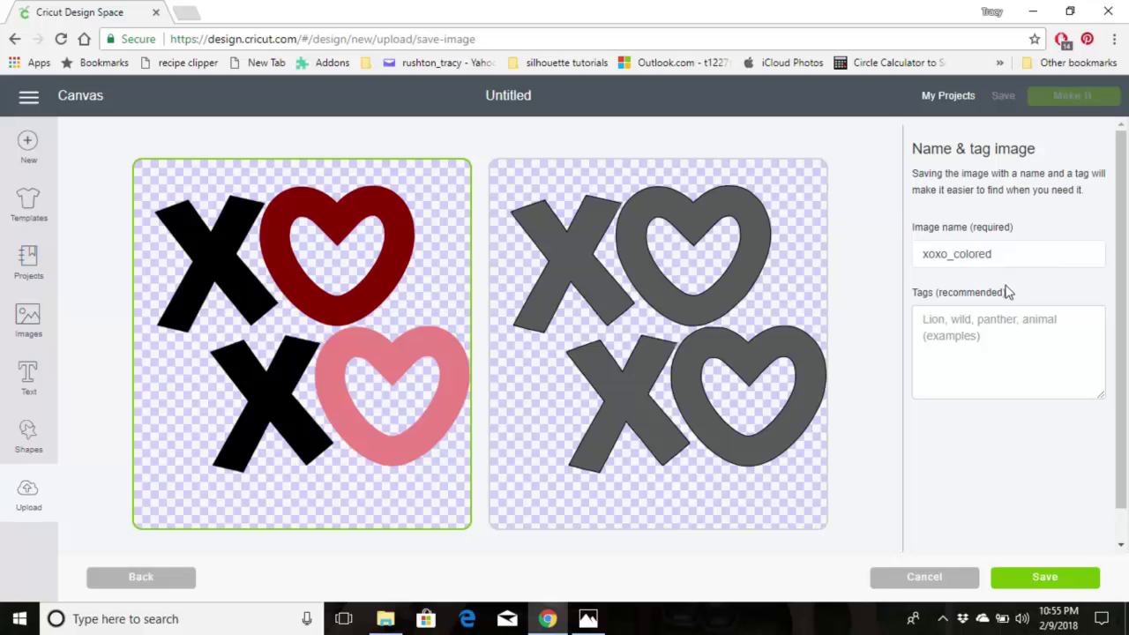
# Save xoxo_colored and insert it with the Heart Tag with Score Lines design.
pyautogui.click(1033, 585)
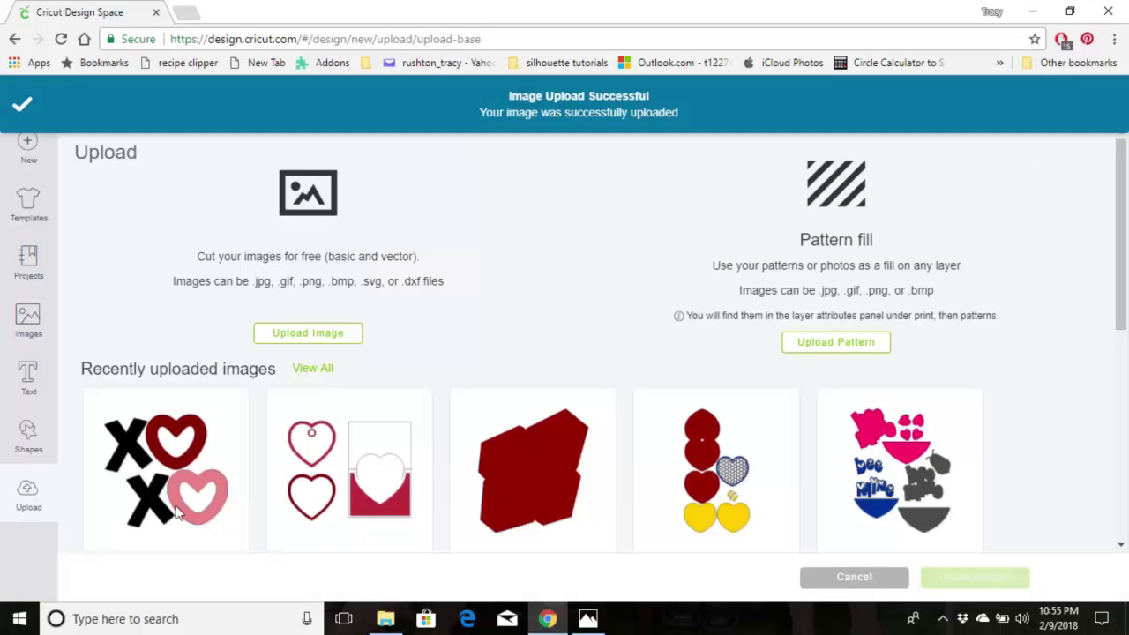
pyautogui.click(219, 479)
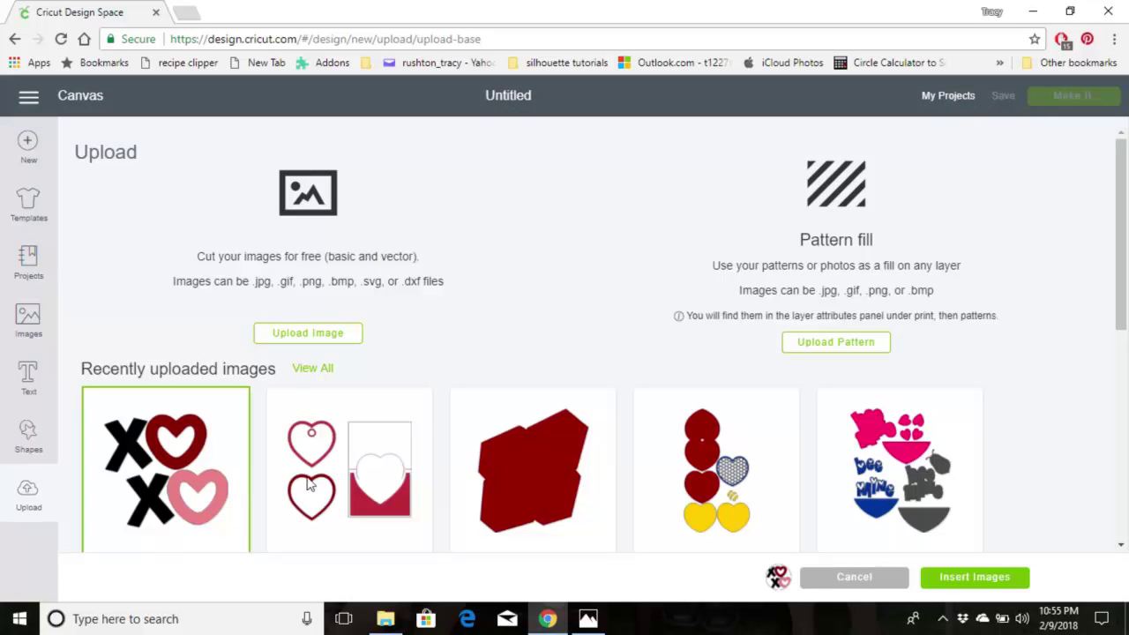
pyautogui.click(357, 516)
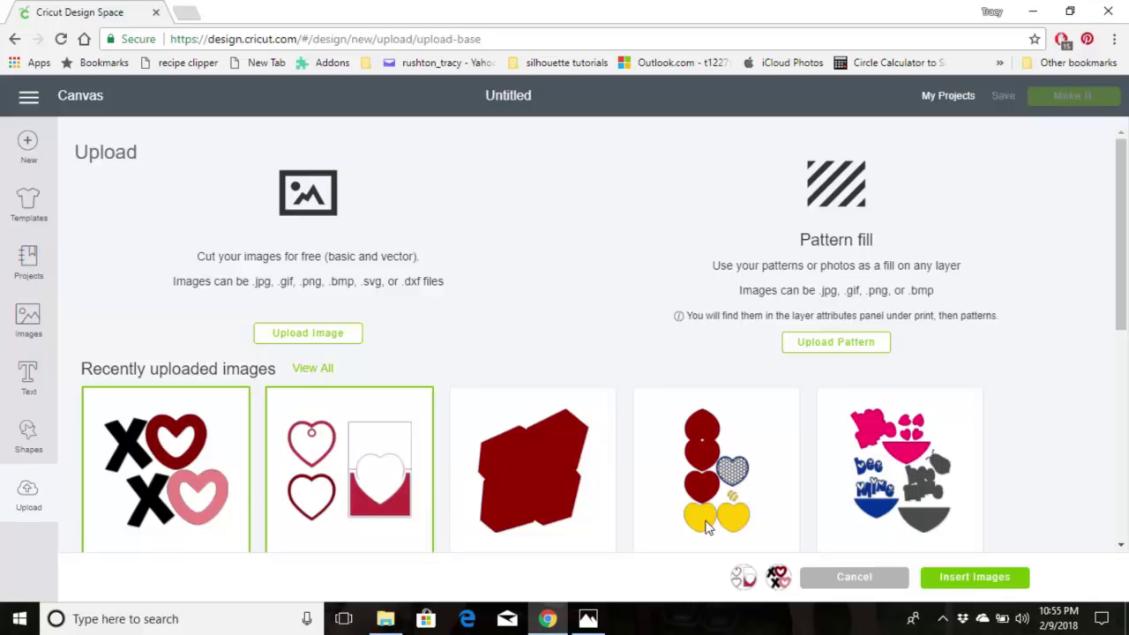
pyautogui.click(989, 582)
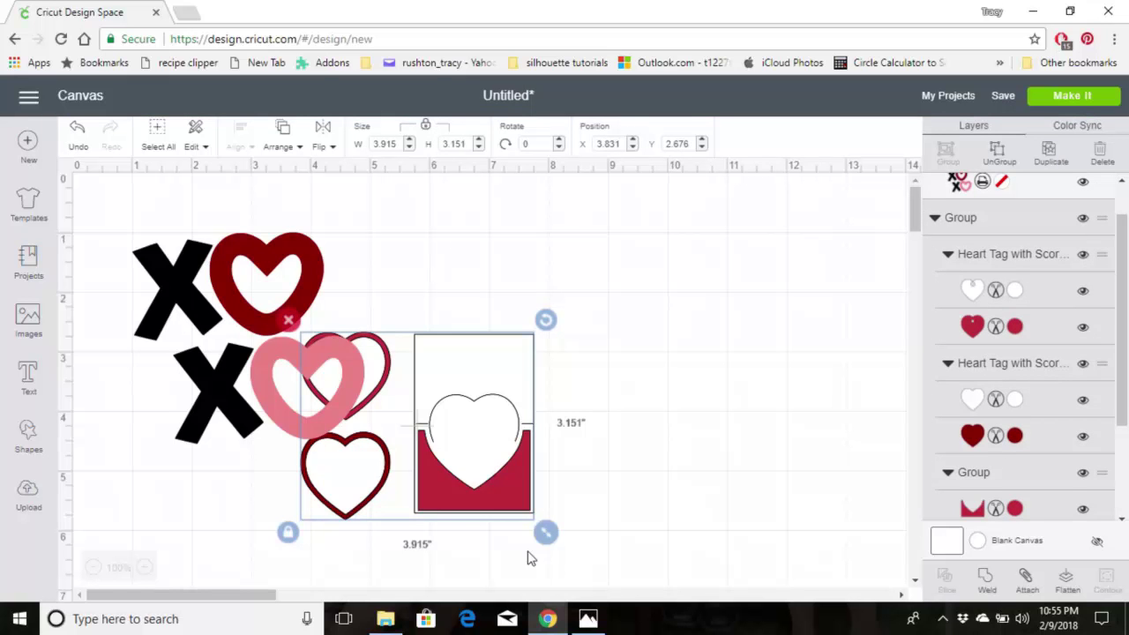
# Move the heart tag aside and scale the xoxo image to 1.599 x 1.456 inches.
pyautogui.moveTo(569, 396); pyautogui.dragTo(668, 339)
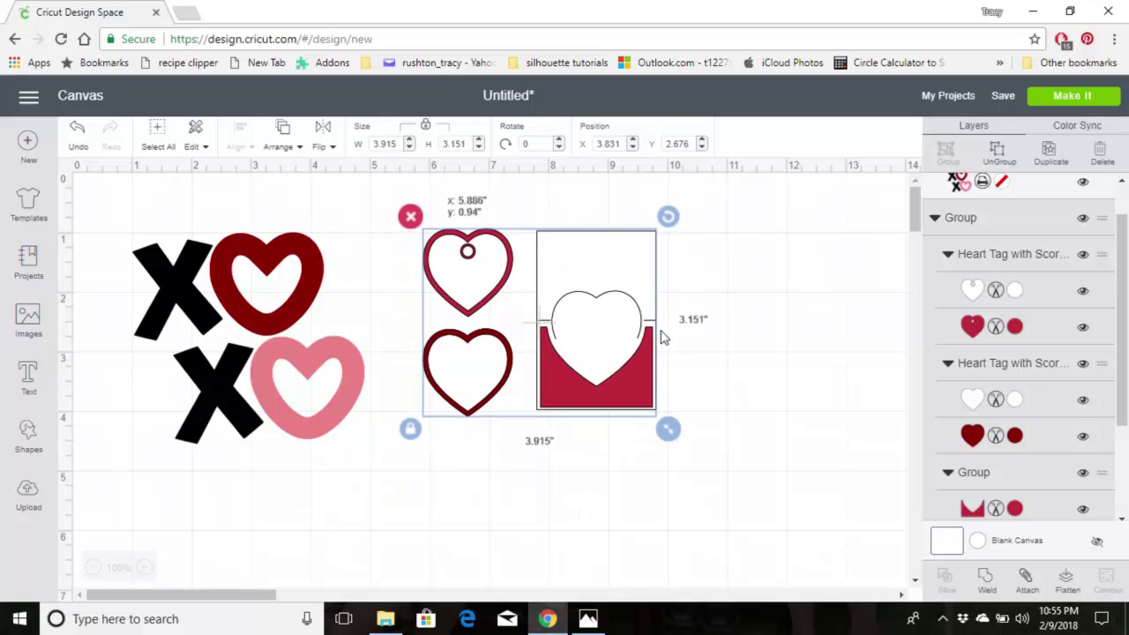
pyautogui.click(347, 413)
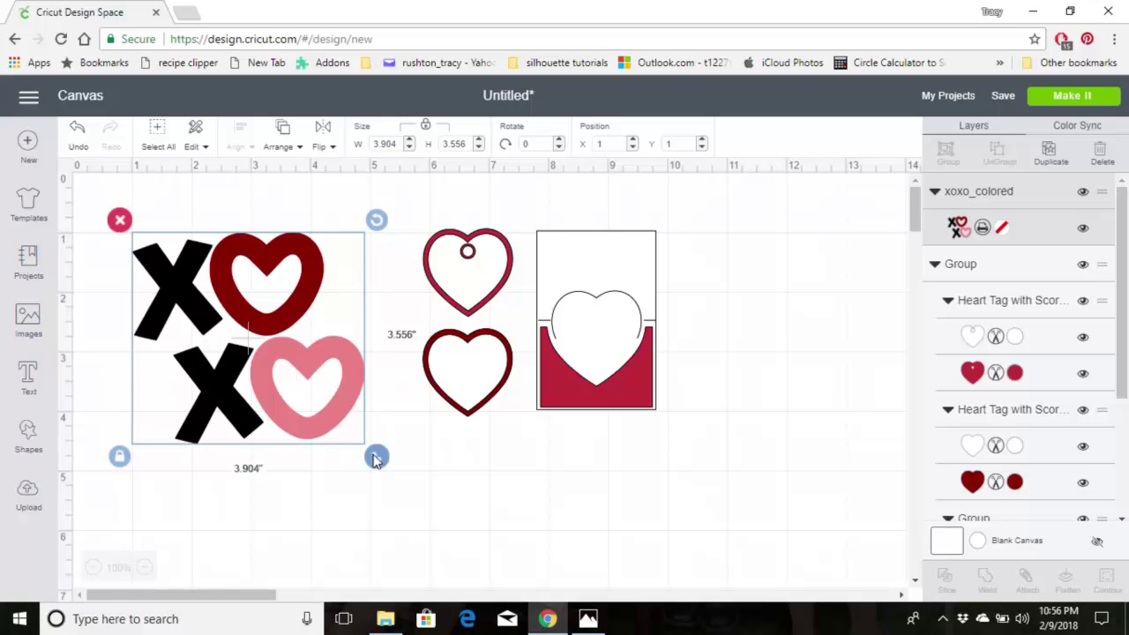
pyautogui.moveTo(370, 454); pyautogui.dragTo(230, 314)
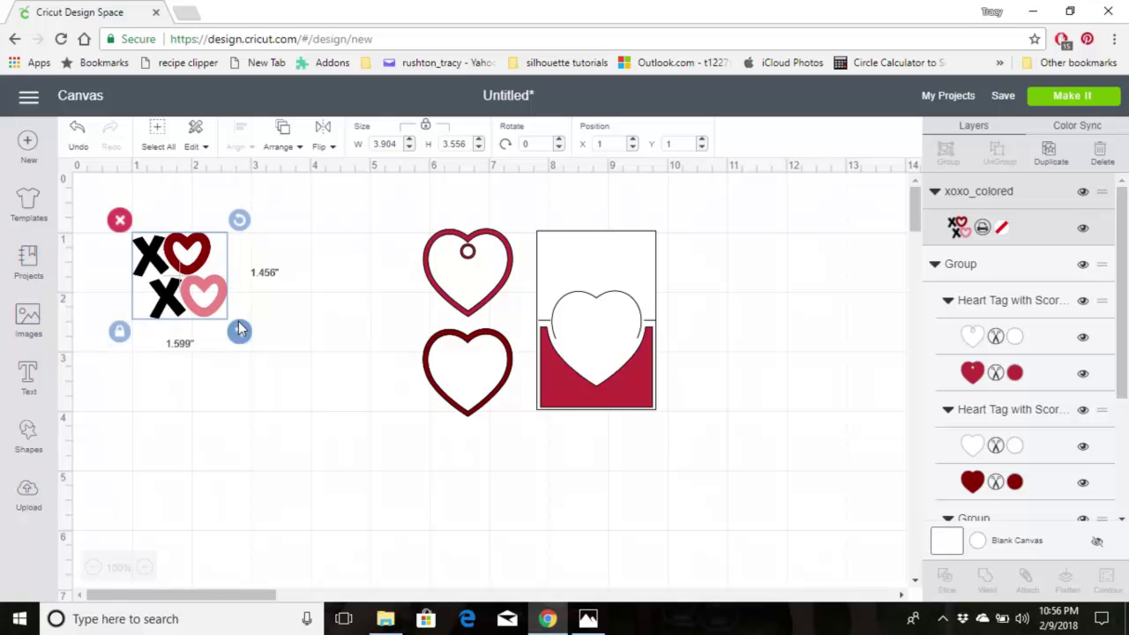
# Ungroup the heart tag, delete the top heart with the hole, and ungroup the remaining heart.
pyautogui.click(638, 388)
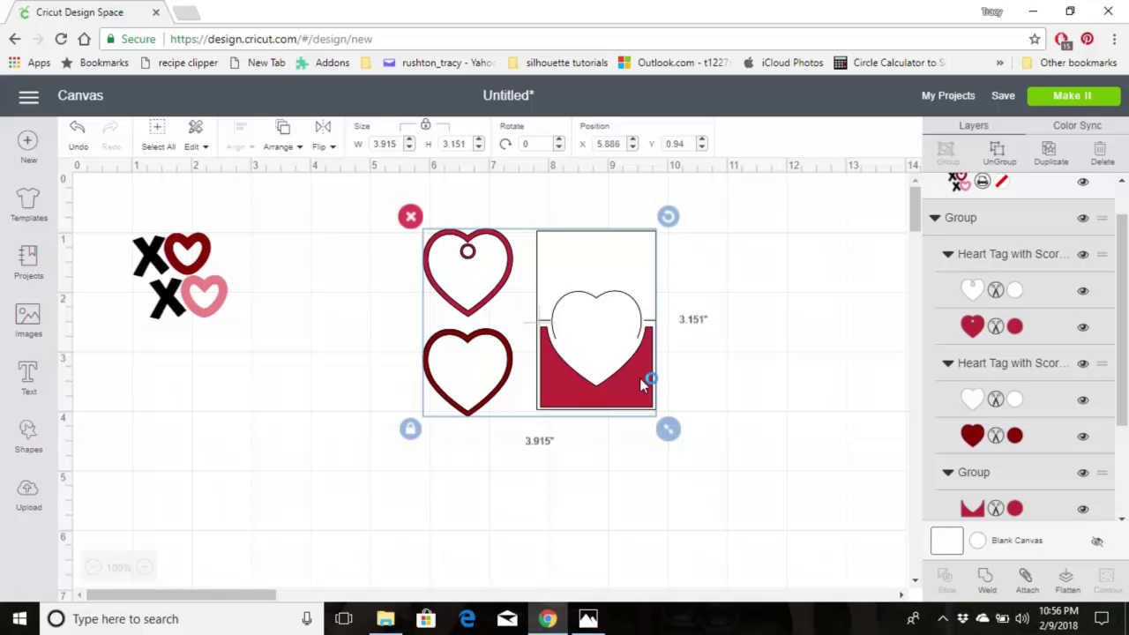
pyautogui.click(998, 154)
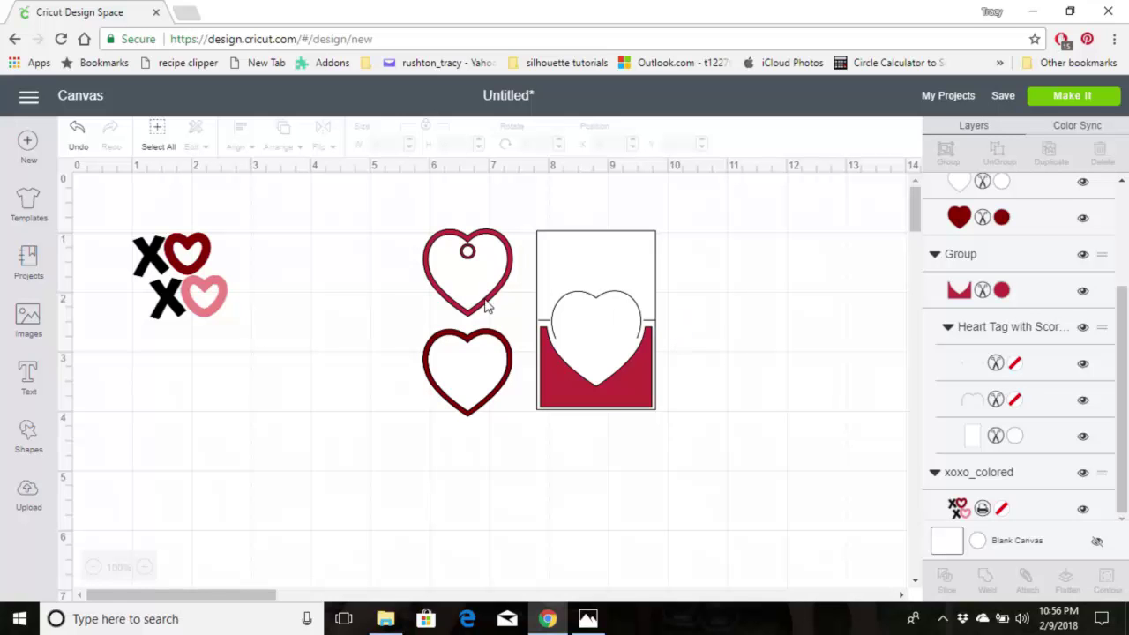
pyautogui.moveTo(398, 214); pyautogui.dragTo(506, 295)
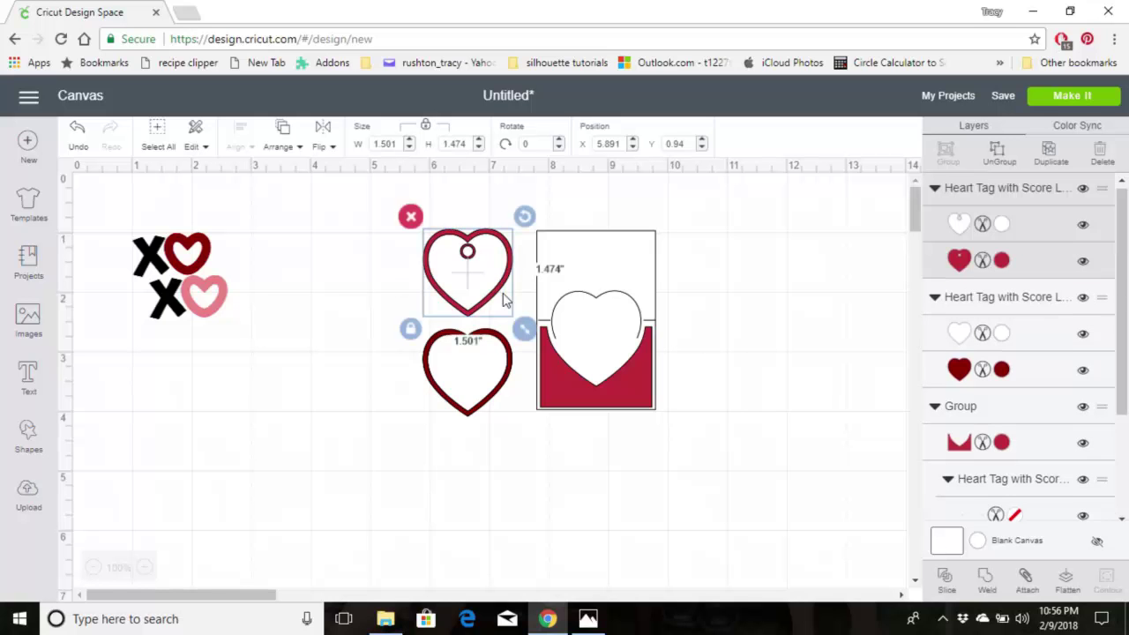
pyautogui.click(411, 216)
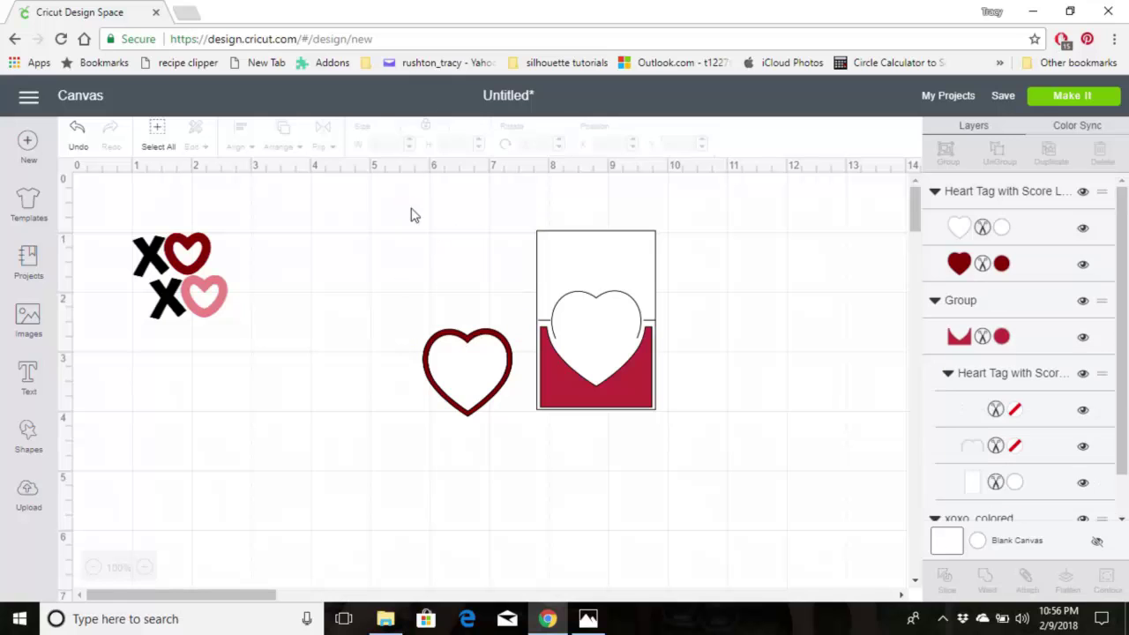
pyautogui.click(514, 364)
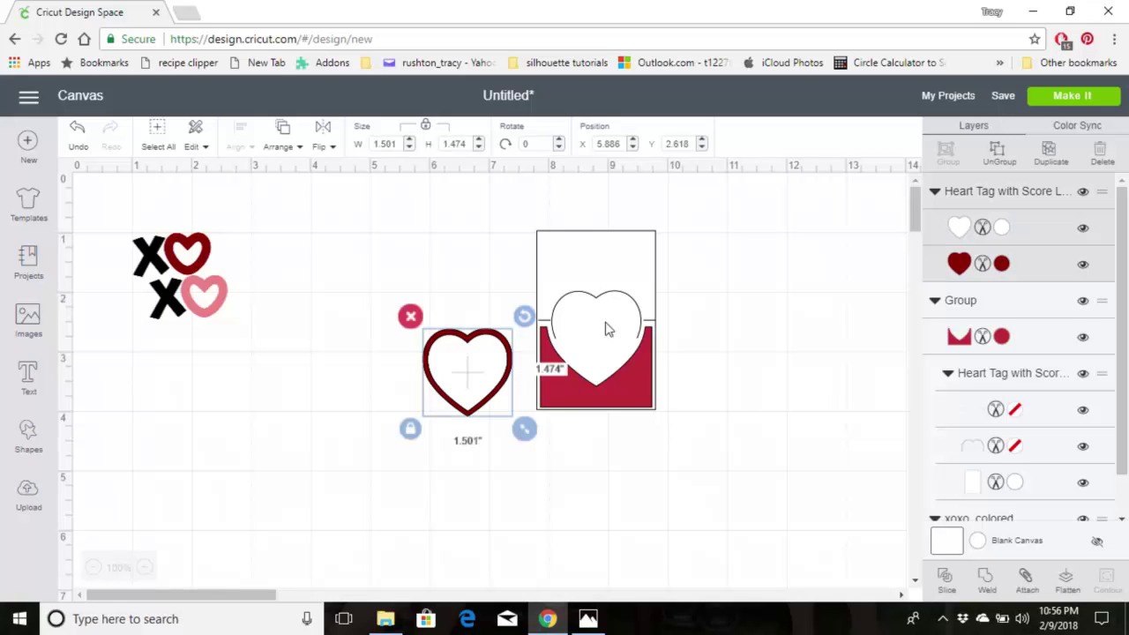
pyautogui.click(1001, 159)
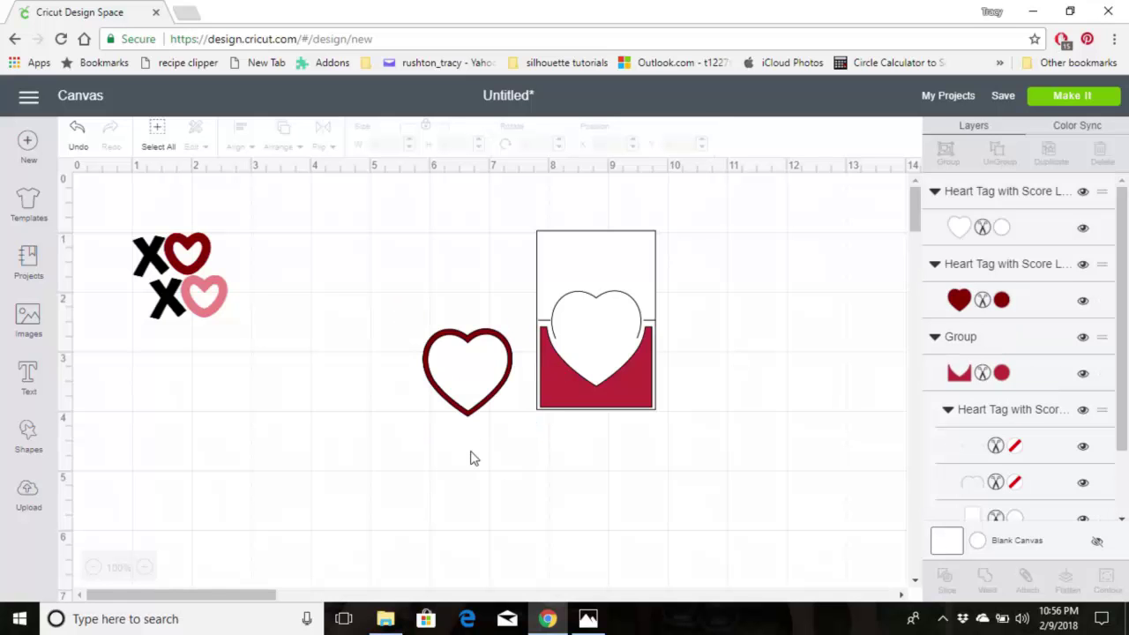
# Spread out the white heart, red heart and card, then ungroup the card and pull the pocket below.
pyautogui.click(434, 361)
pyautogui.moveTo(434, 358); pyautogui.dragTo(280, 256)
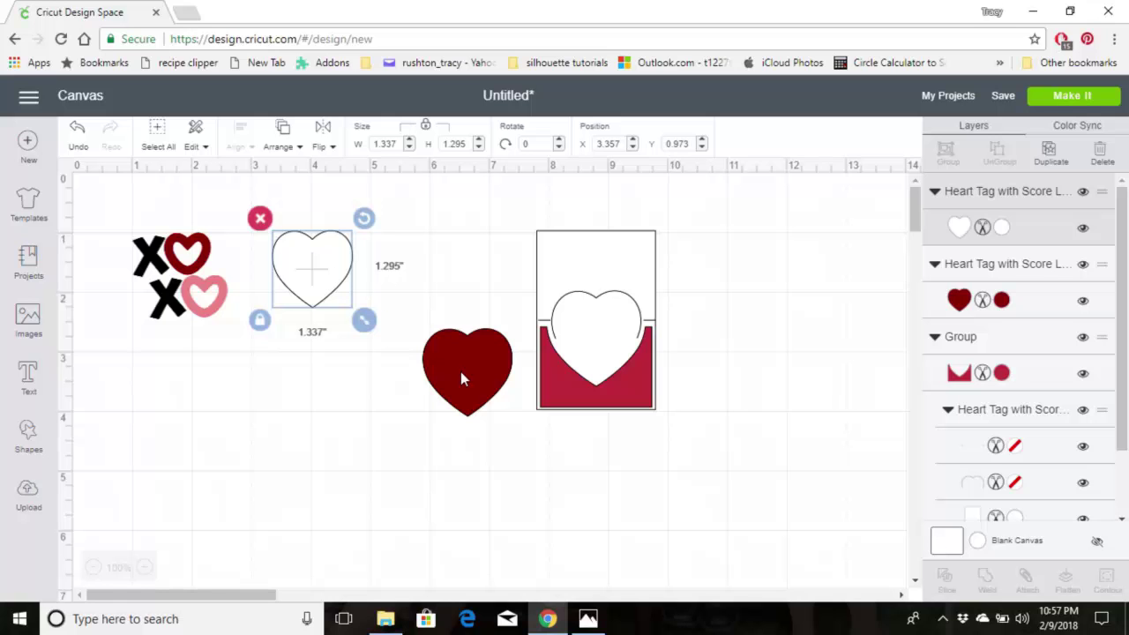
pyautogui.moveTo(462, 335); pyautogui.dragTo(465, 233)
pyautogui.moveTo(615, 400); pyautogui.dragTo(640, 384)
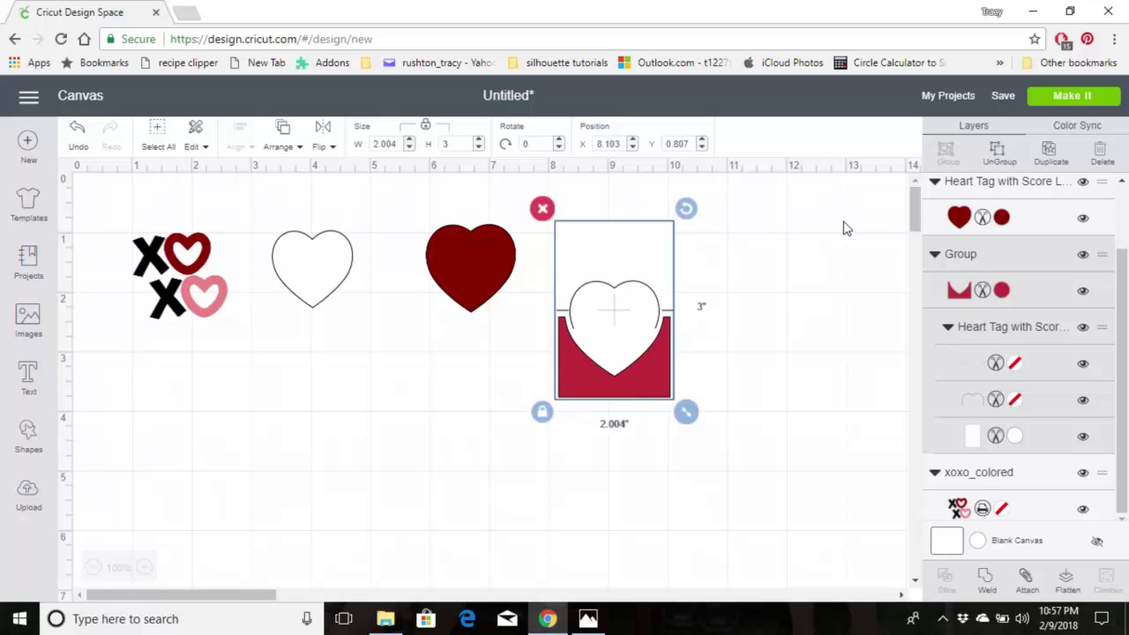
pyautogui.click(1005, 157)
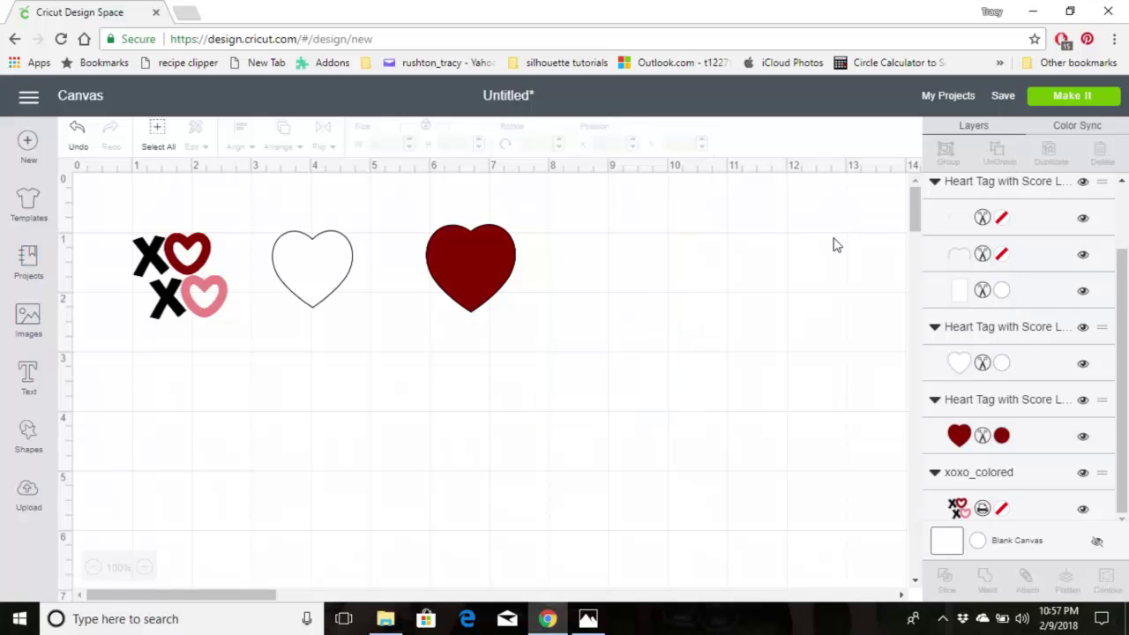
pyautogui.moveTo(617, 393); pyautogui.dragTo(521, 368)
pyautogui.click(745, 352)
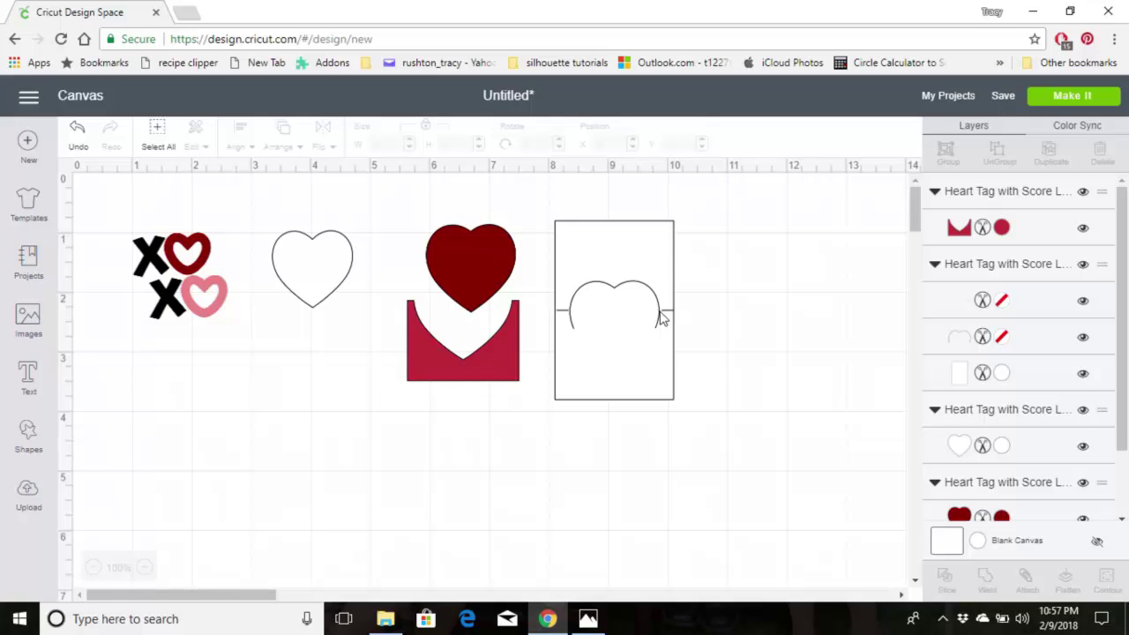
# Change the card's curved line layer from Cut to Score.
pyautogui.click(984, 304)
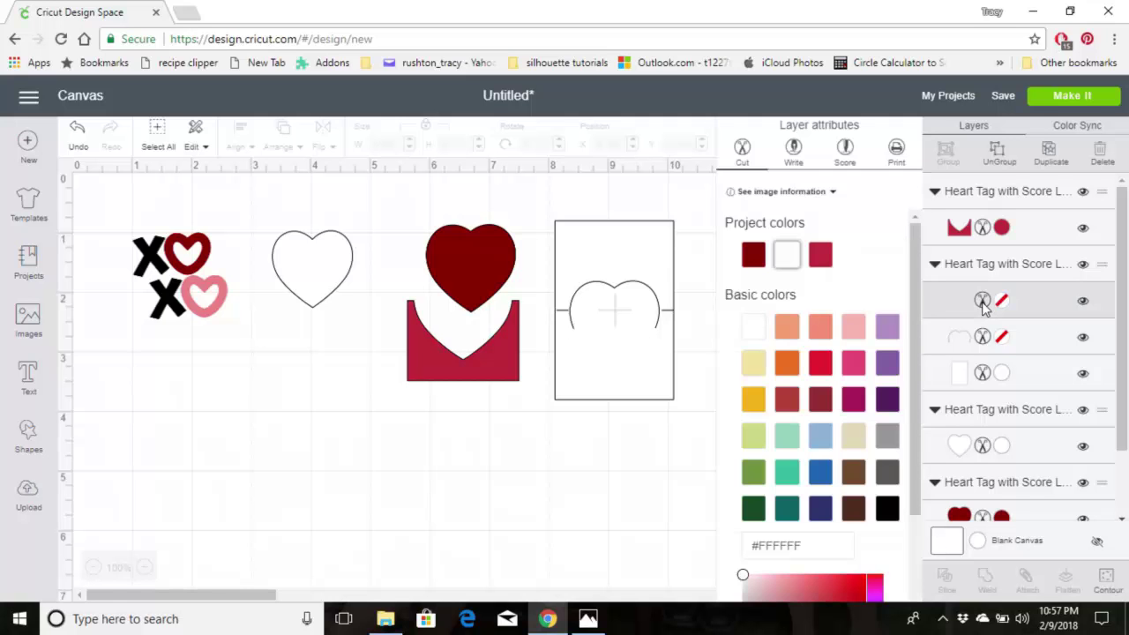
pyautogui.click(845, 152)
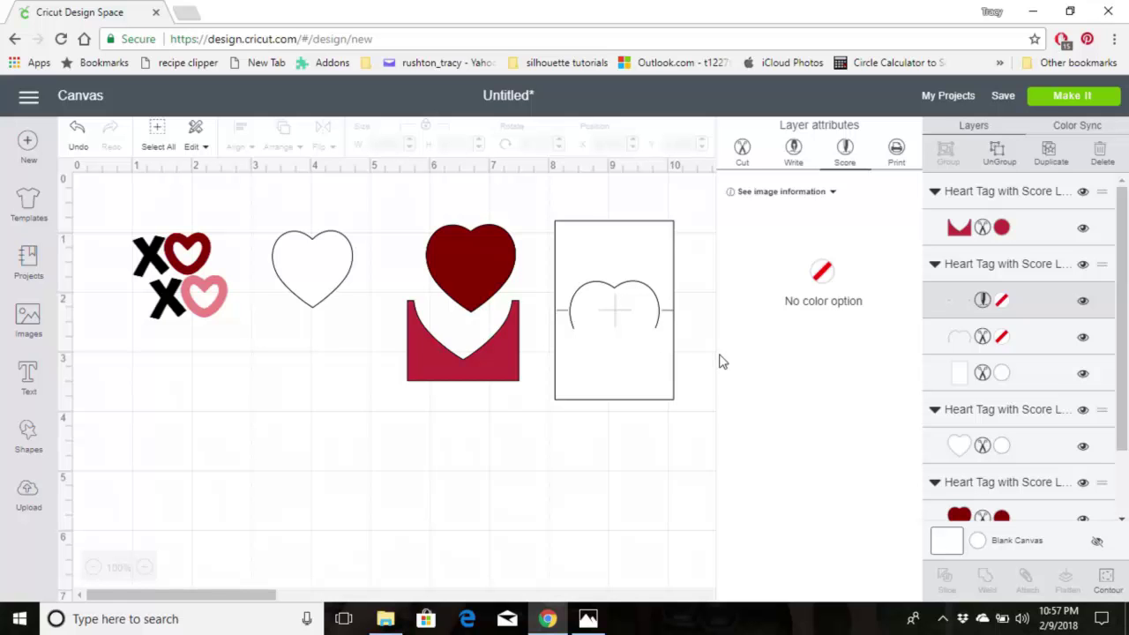
# Attach the tag base and its score lines as one piece, then nudge the red pocket.
pyautogui.click(692, 412)
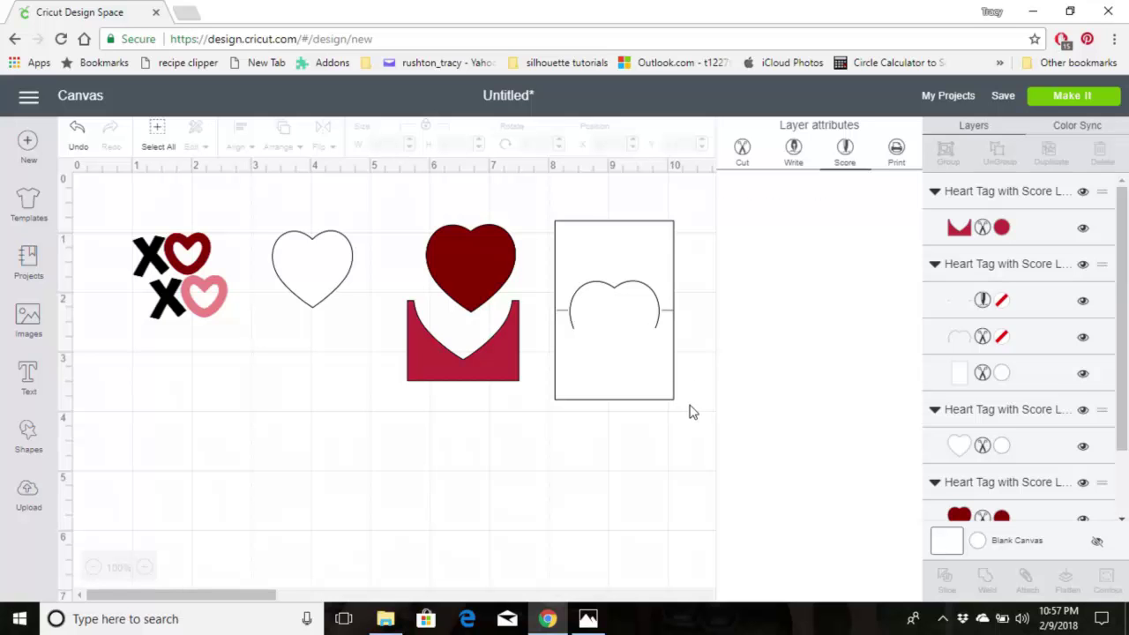
pyautogui.moveTo(537, 191); pyautogui.dragTo(695, 424)
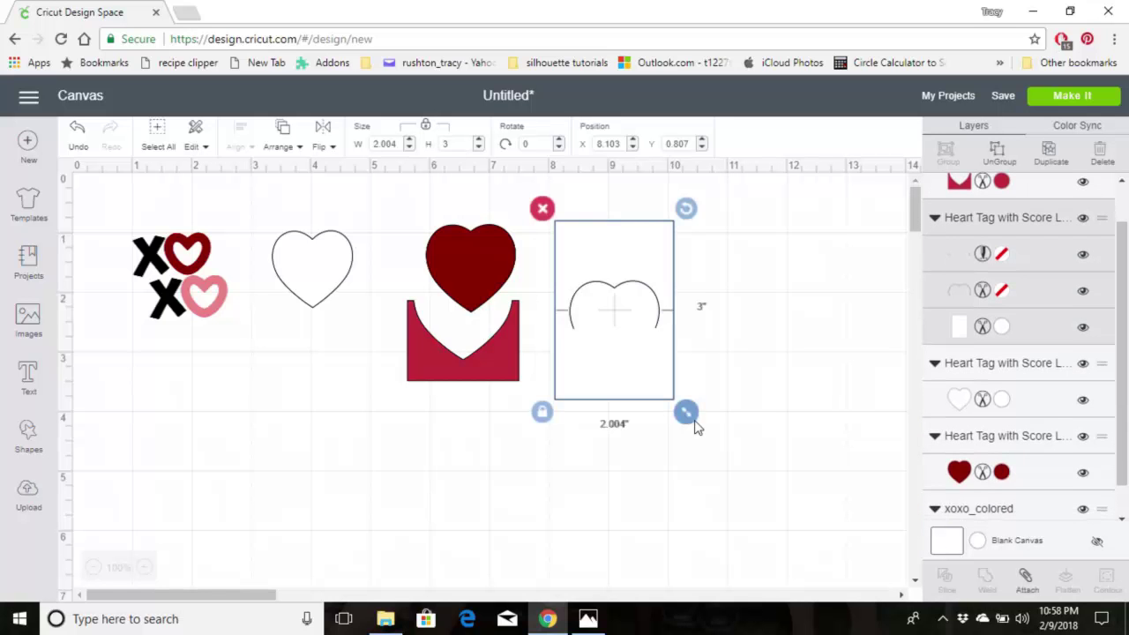
pyautogui.click(1025, 586)
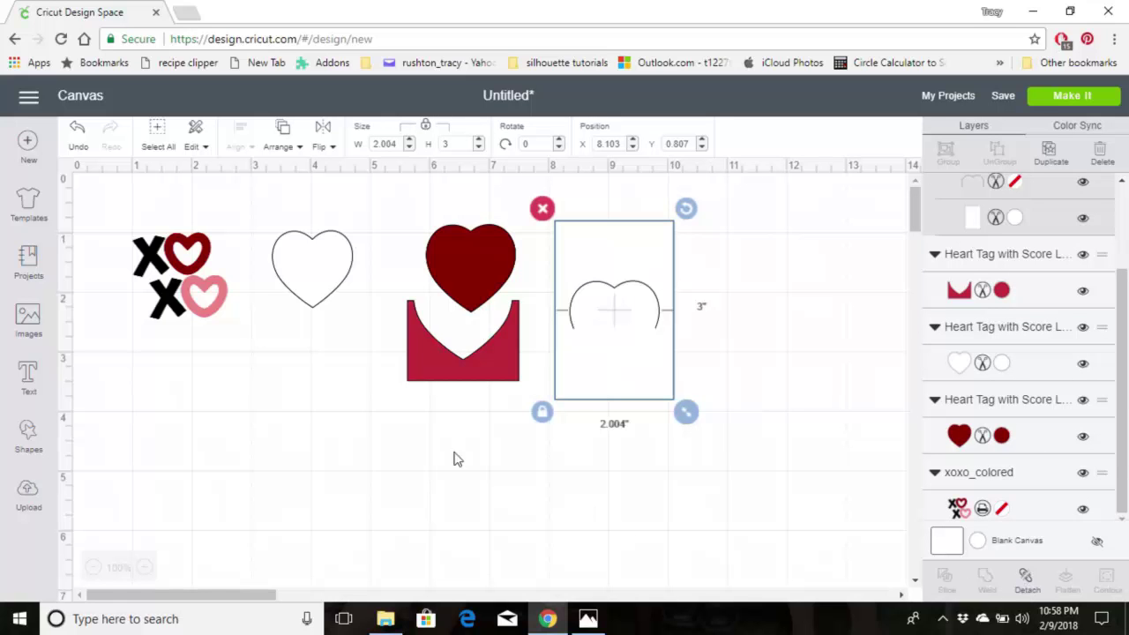
pyautogui.moveTo(495, 358); pyautogui.dragTo(471, 361)
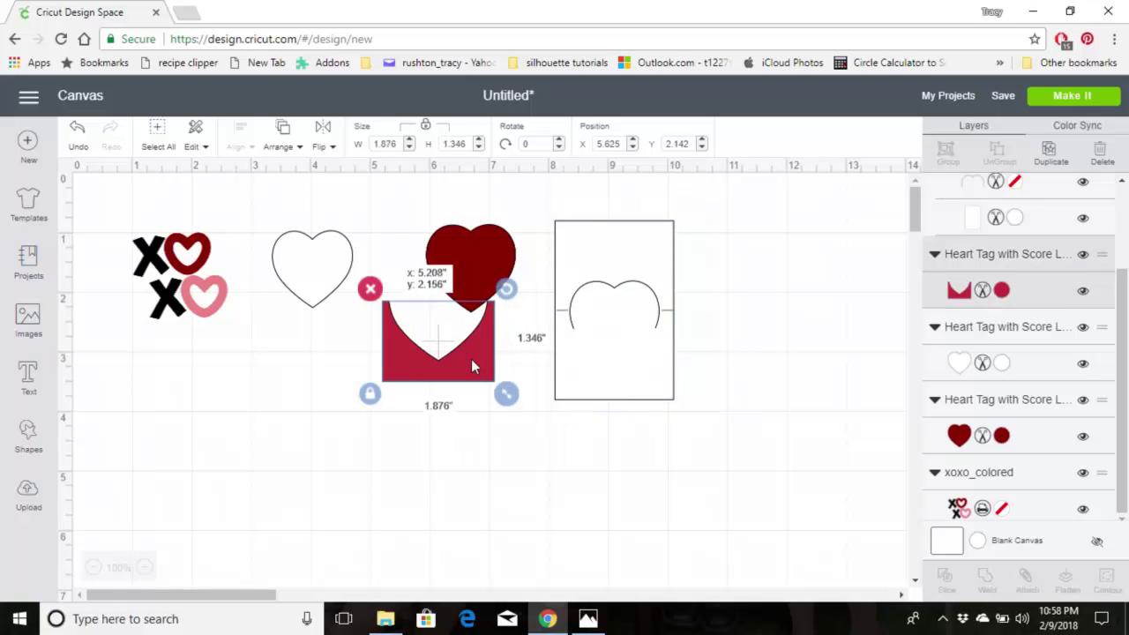
# Move the tag base to back and stack the red pocket and dark red heart on it.
pyautogui.click(590, 376)
pyautogui.rightClick(590, 377)
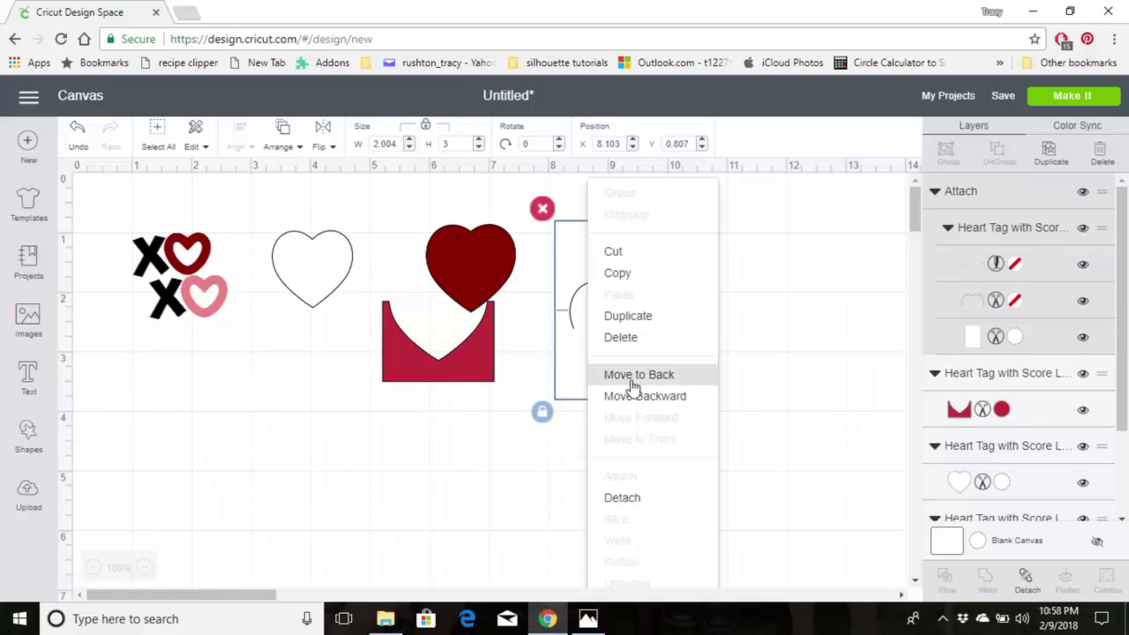
pyautogui.click(631, 377)
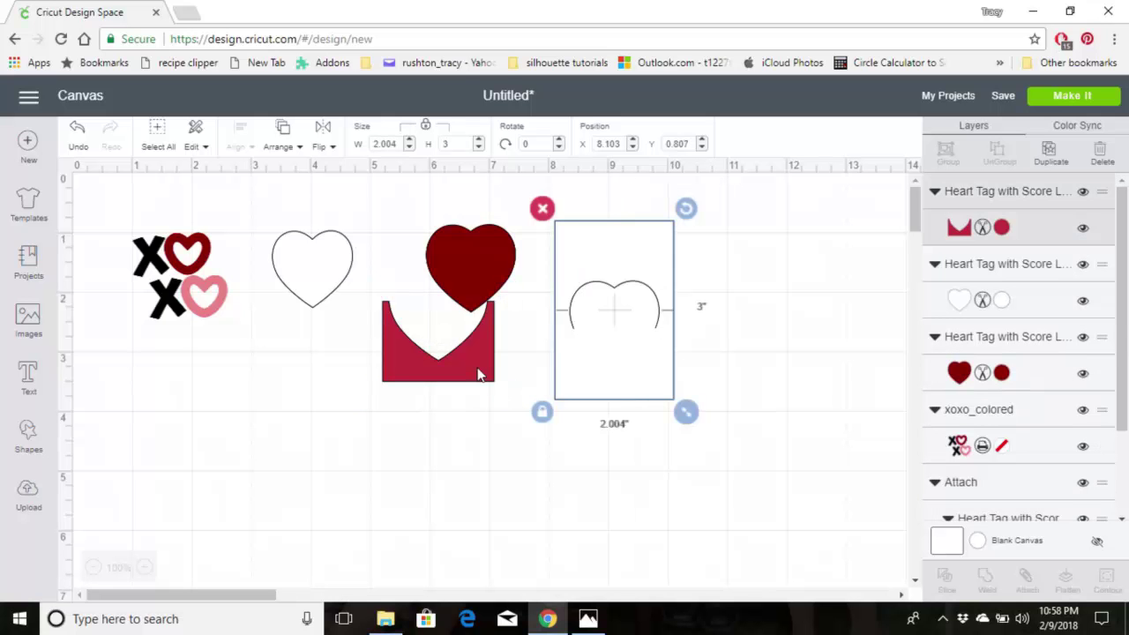
pyautogui.moveTo(479, 373); pyautogui.dragTo(662, 389)
pyautogui.moveTo(496, 278); pyautogui.dragTo(667, 333)
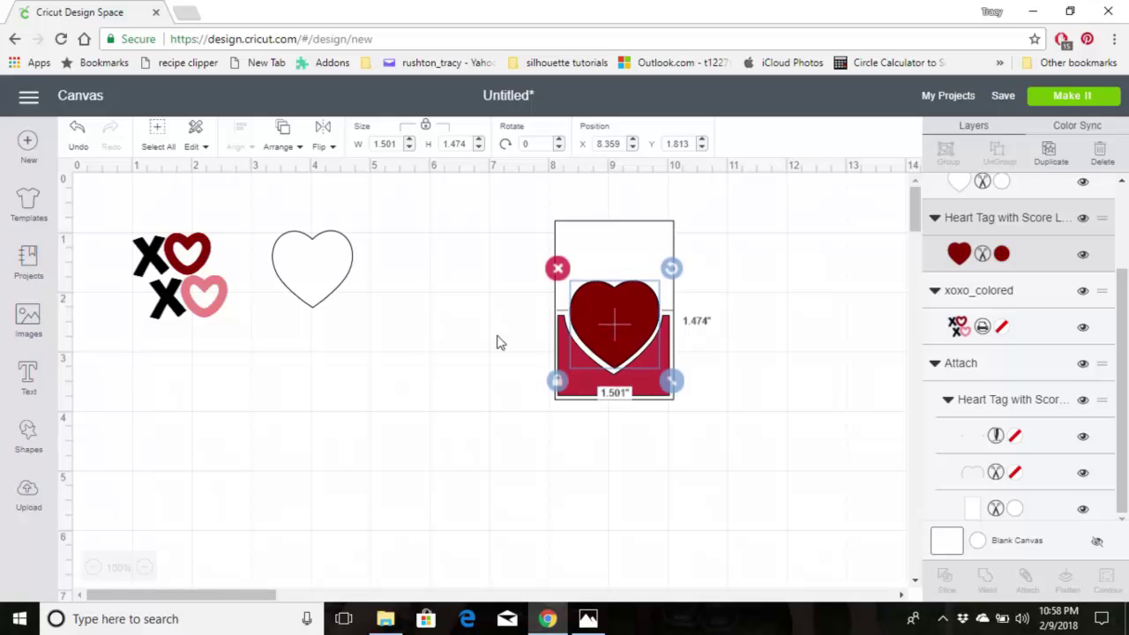
# Move the xoxo graphic to the front and drag it over the white outline heart.
pyautogui.click(221, 302)
pyautogui.moveTo(220, 303); pyautogui.dragTo(226, 279)
pyautogui.click(299, 148)
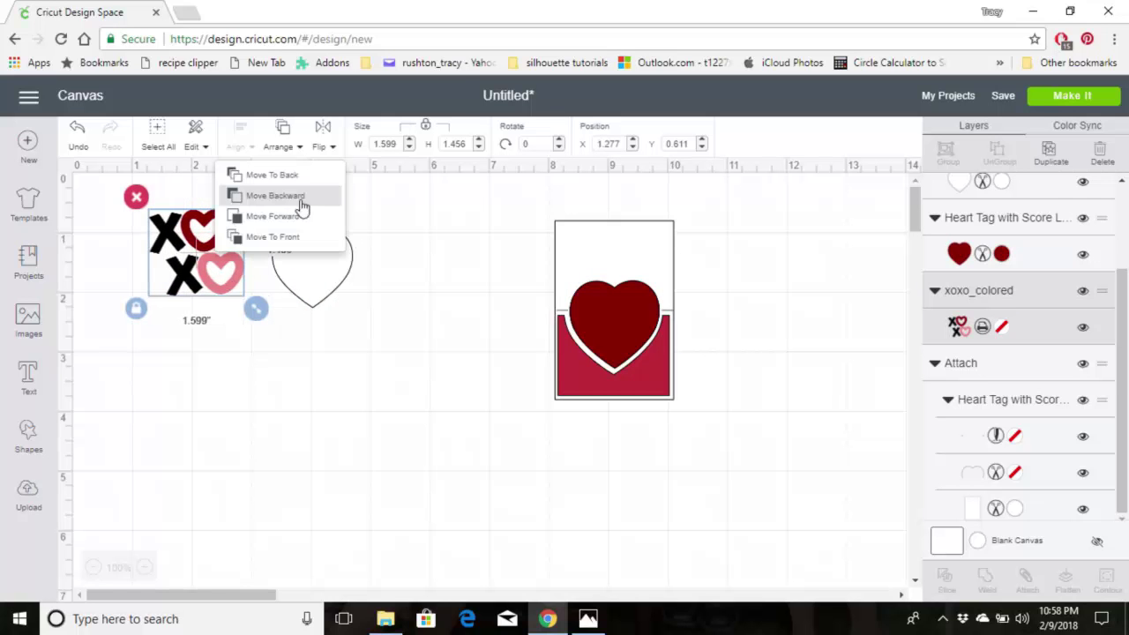
pyautogui.click(273, 236)
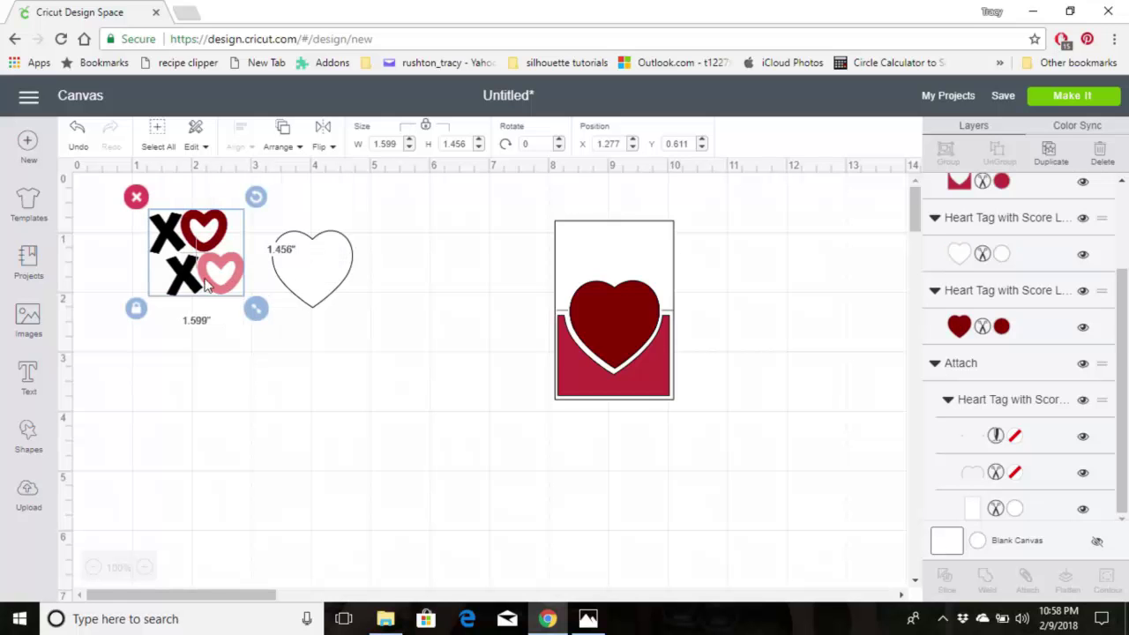
pyautogui.moveTo(207, 282); pyautogui.dragTo(346, 305)
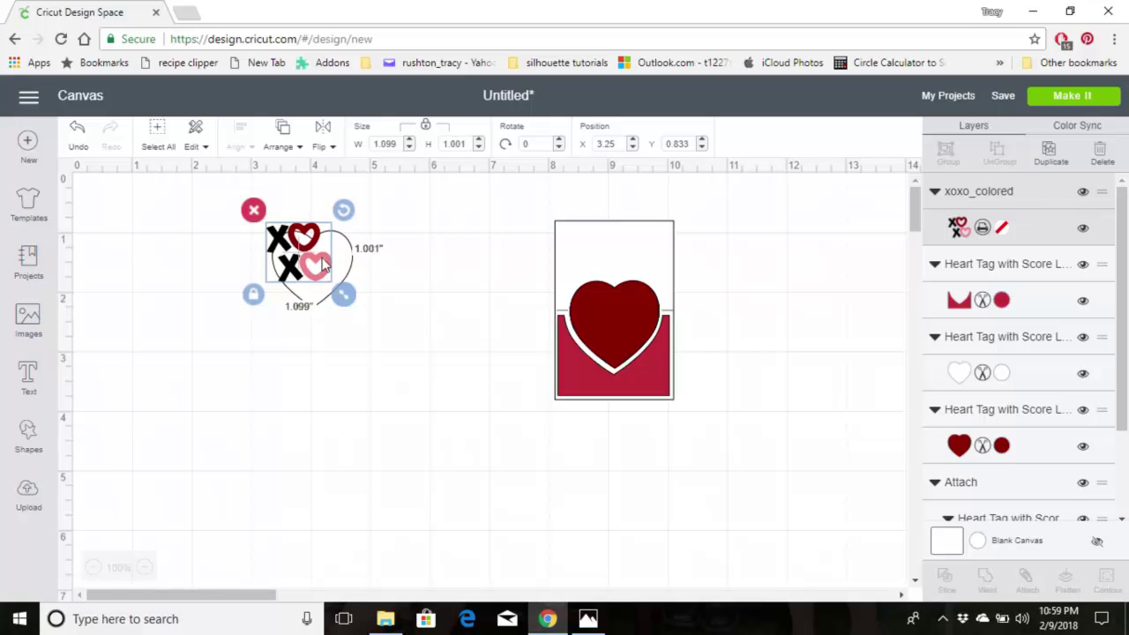
# Tilt the xoxo graphic to 347.6° inside the white heart.
pyautogui.moveTo(324, 264); pyautogui.dragTo(343, 278)
pyautogui.moveTo(363, 227); pyautogui.dragTo(357, 227)
pyautogui.click(373, 295)
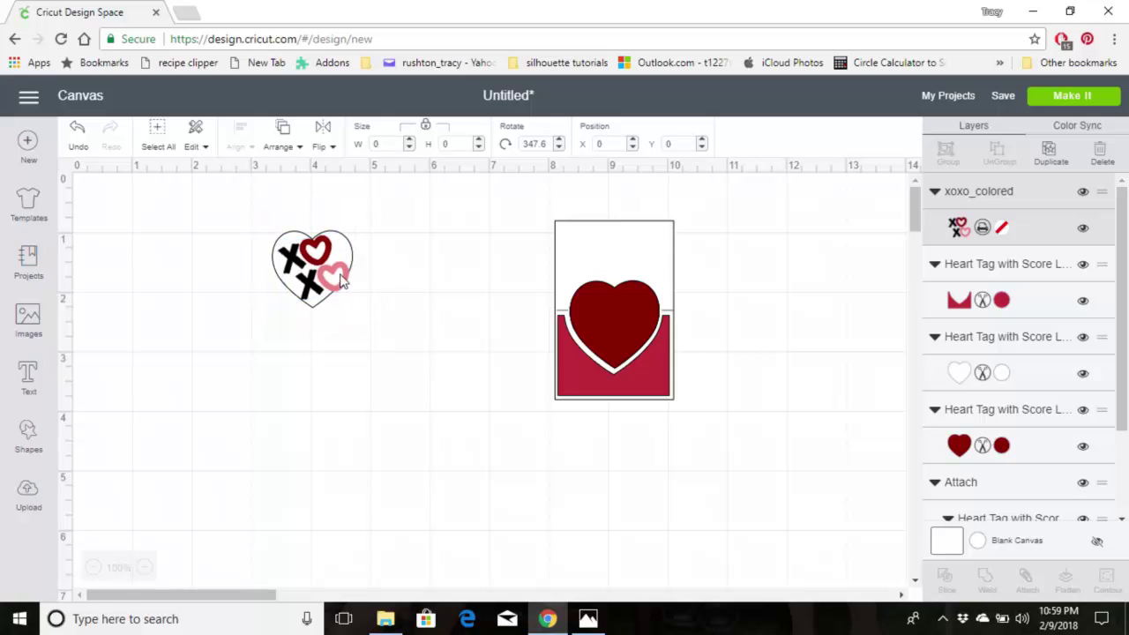
pyautogui.click(342, 276)
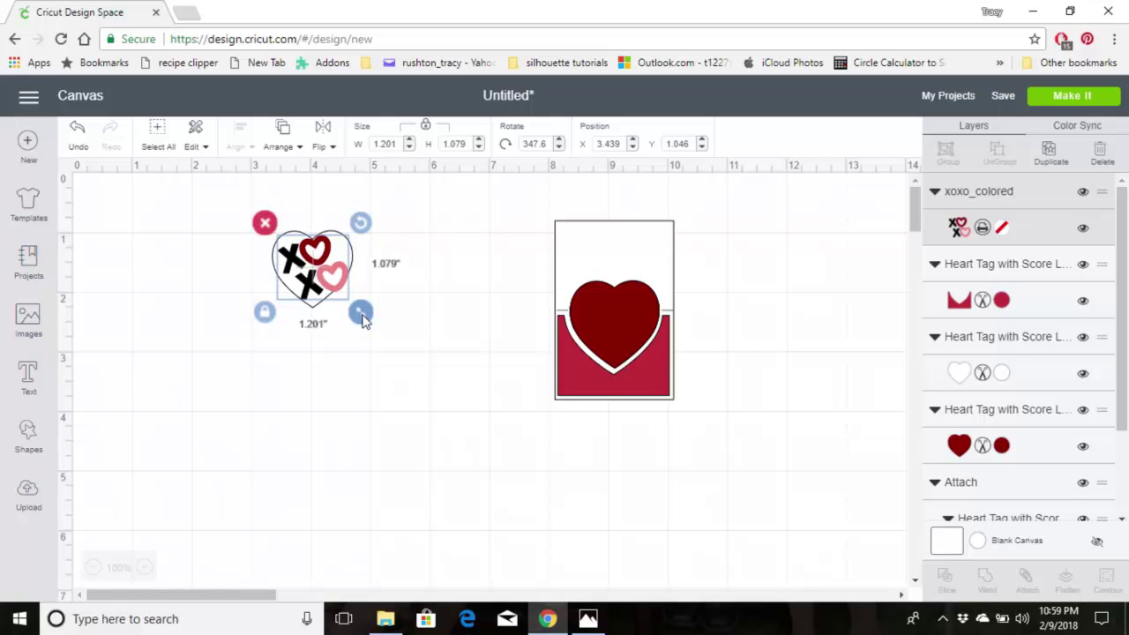
# Shrink the xoxo graphic to 0.993 by 0.892 inches and center it within the heart.
pyautogui.moveTo(360, 316)
pyautogui.mouseDown()
pyautogui.moveTo(350, 306)
pyautogui.moveTo(358, 311)
pyautogui.mouseUp()
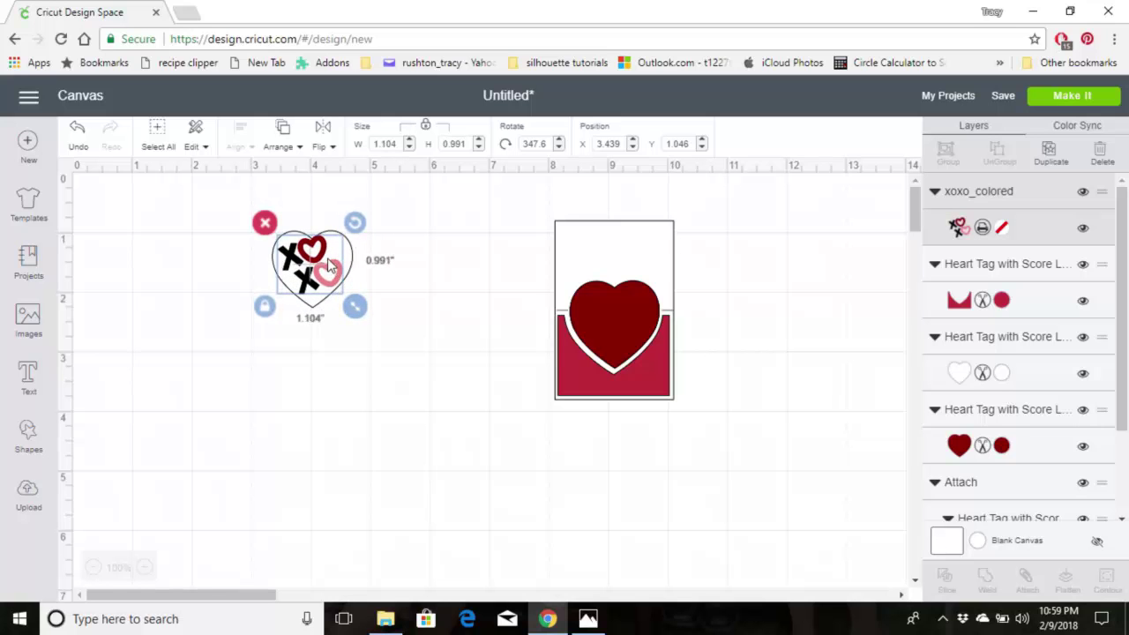
pyautogui.moveTo(328, 261); pyautogui.dragTo(332, 263)
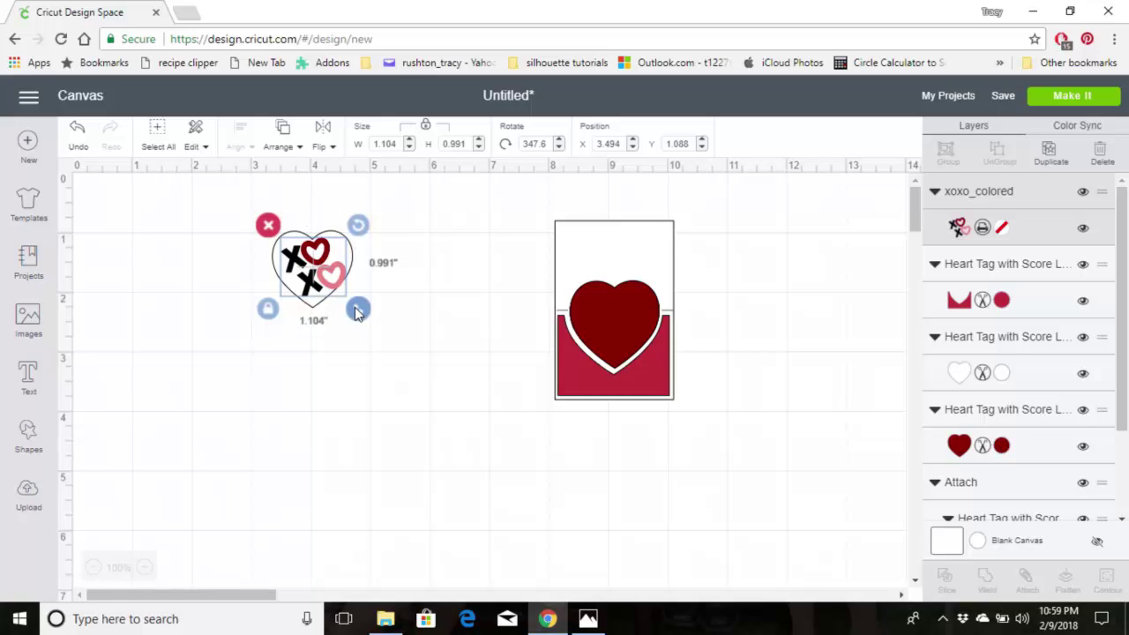
pyautogui.moveTo(358, 312)
pyautogui.mouseDown()
pyautogui.moveTo(352, 303)
pyautogui.moveTo(359, 314)
pyautogui.mouseUp()
pyautogui.moveTo(335, 275); pyautogui.dragTo(342, 282)
pyautogui.click(398, 273)
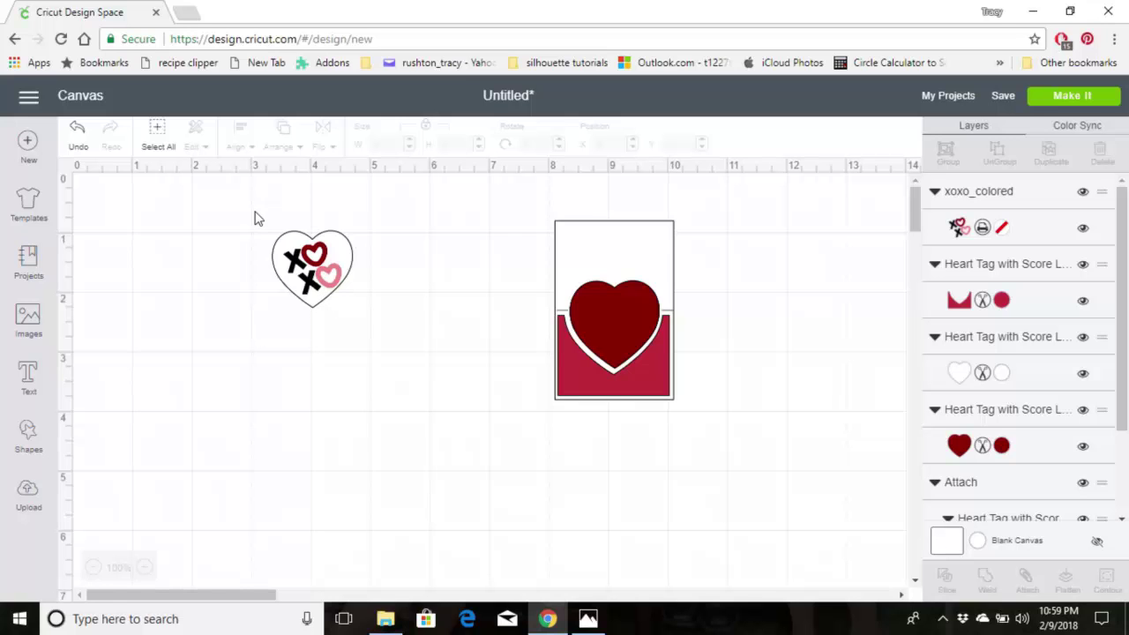
# Flatten the xoxo and white heart into one 1.337 × 1.295-inch image and place it on the tag's red heart.
pyautogui.moveTo(254, 212); pyautogui.dragTo(371, 328)
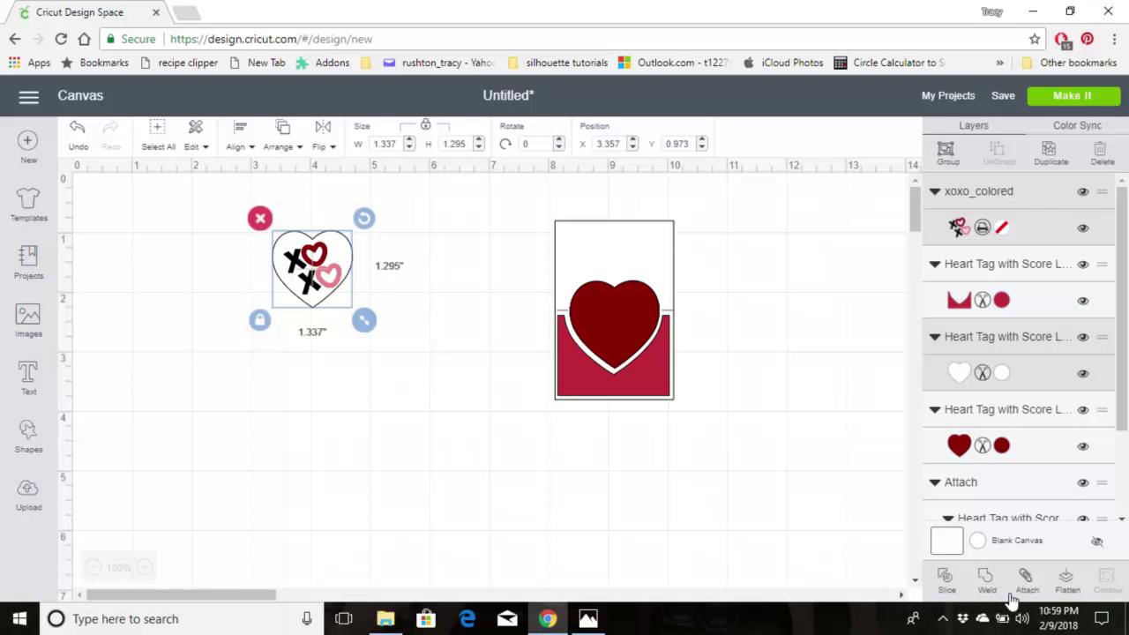
pyautogui.click(1067, 580)
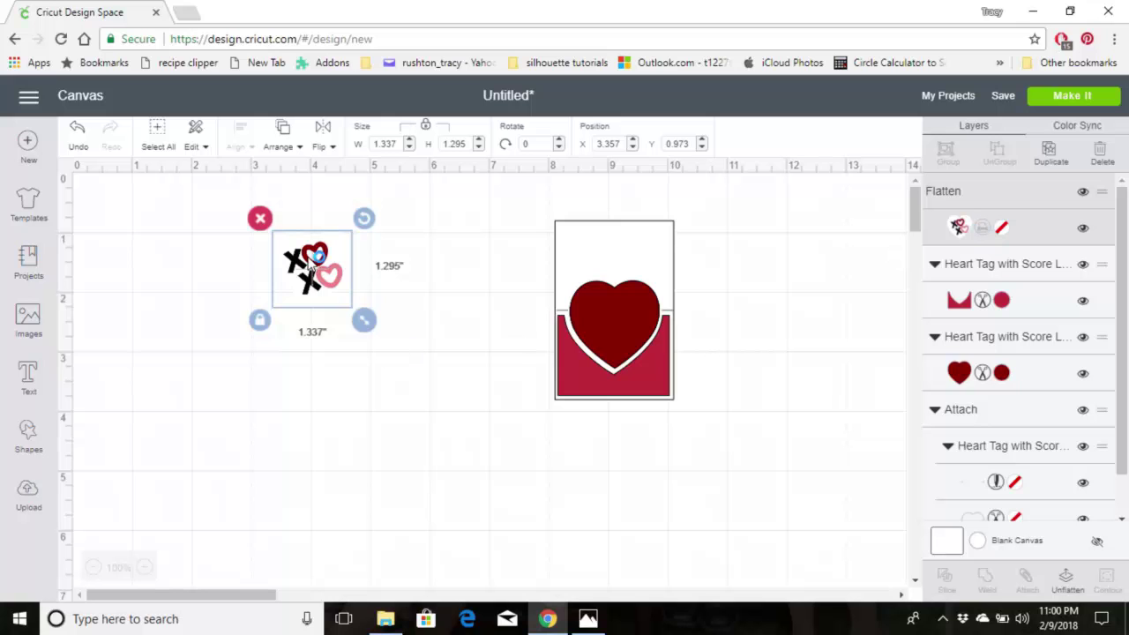
pyautogui.moveTo(311, 262); pyautogui.dragTo(436, 295)
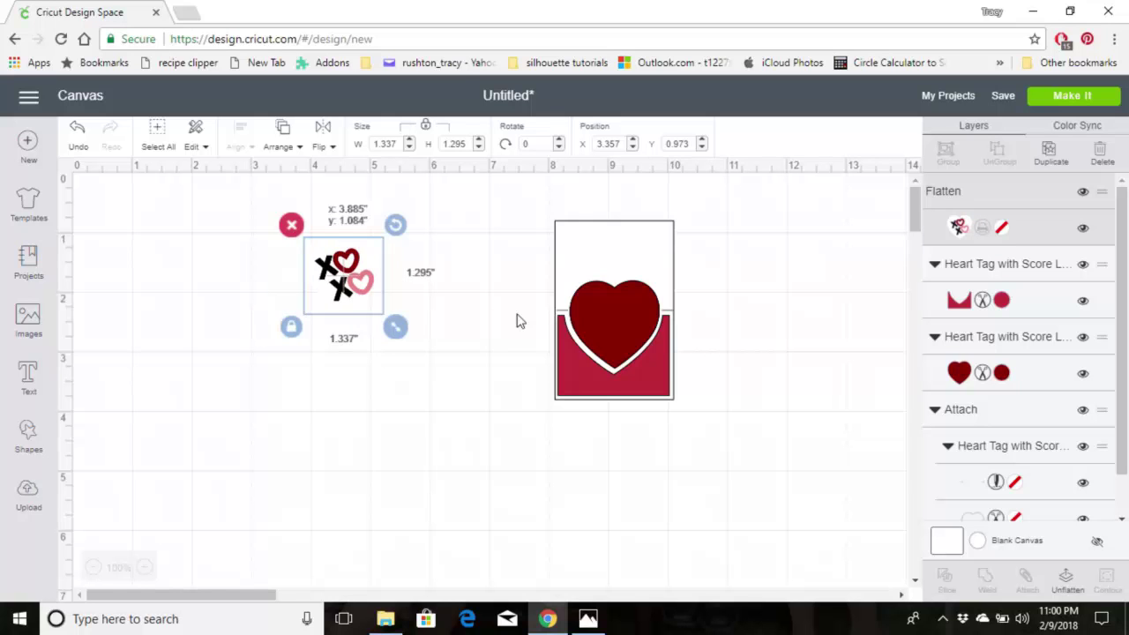
pyautogui.moveTo(681, 333); pyautogui.dragTo(704, 338)
pyautogui.click(717, 334)
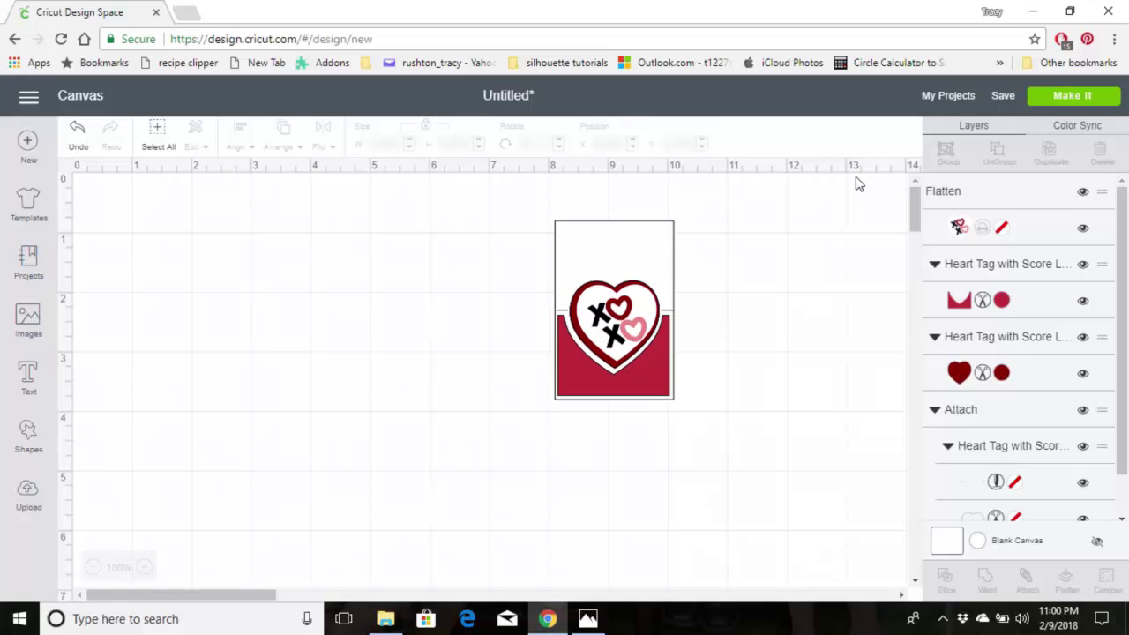
# Open the four-mat Prepare screen and preview the score, red heart and pink pocket mats.
pyautogui.click(1098, 100)
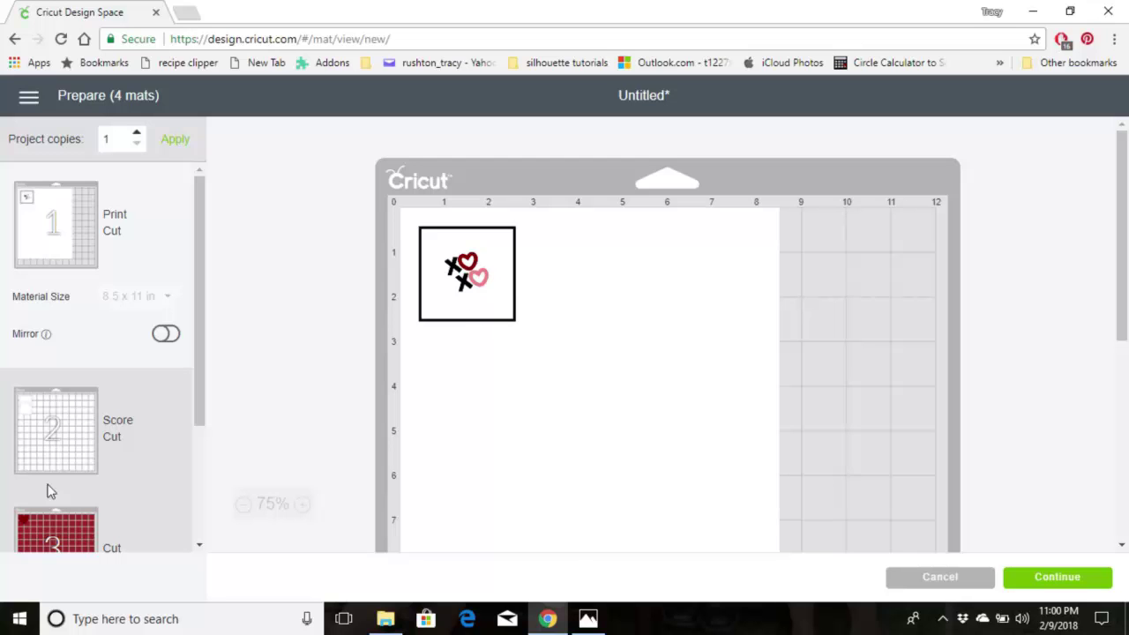
pyautogui.click(50, 455)
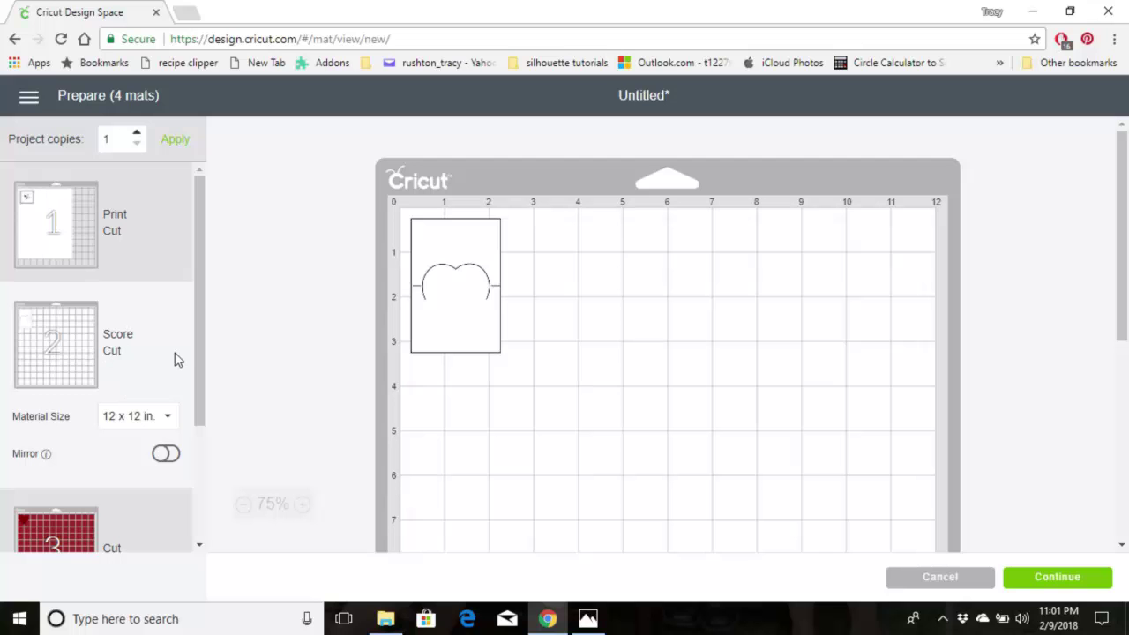
pyautogui.moveTo(196, 358); pyautogui.dragTo(201, 498)
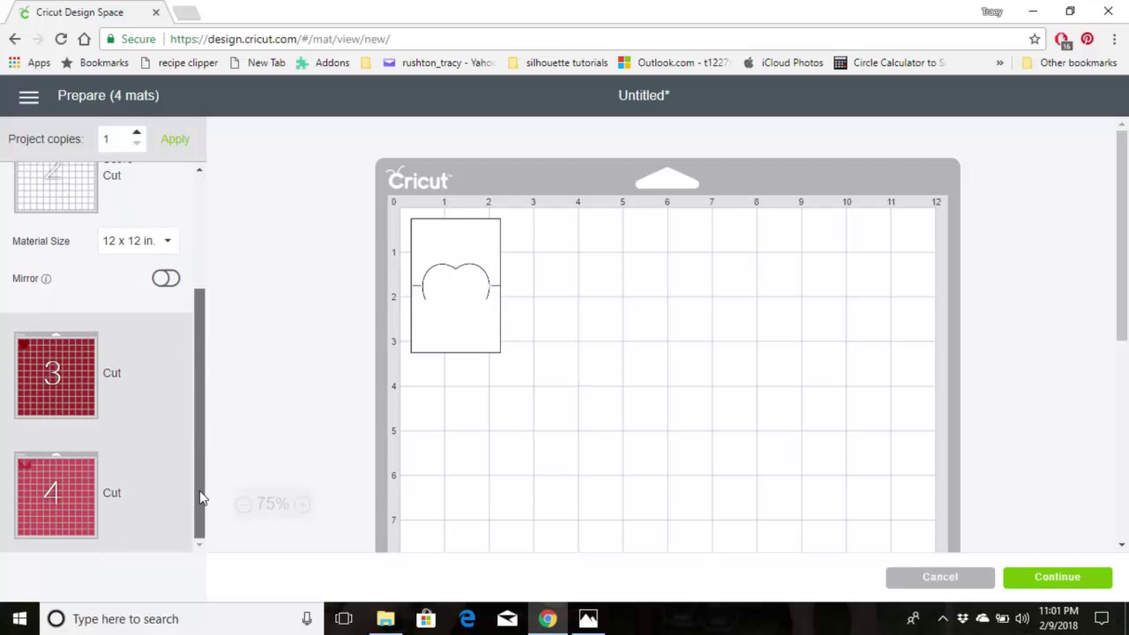
pyautogui.click(75, 386)
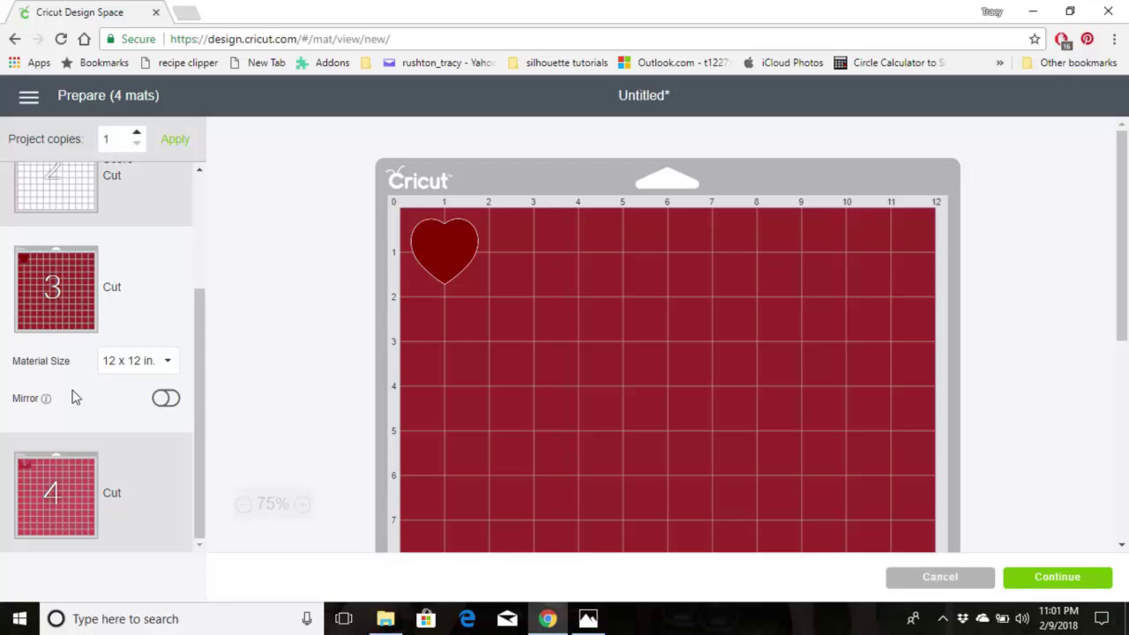
pyautogui.click(70, 490)
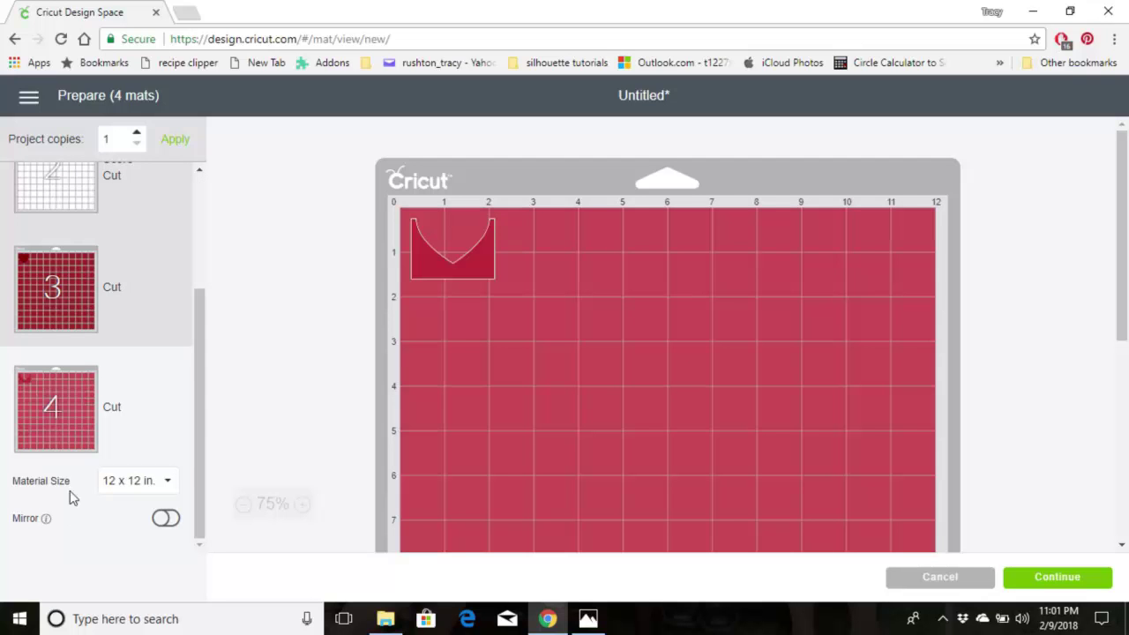
# Show IMG_3091.jpg, the photo of the finished xoxo heart tag candy holder.
pyautogui.click(589, 619)
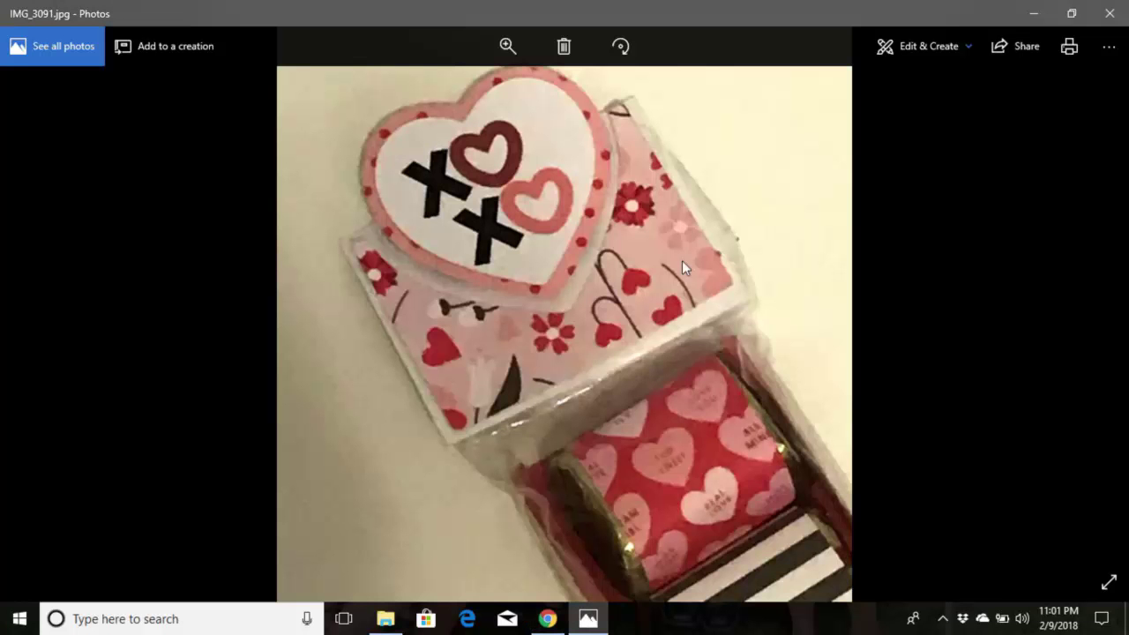